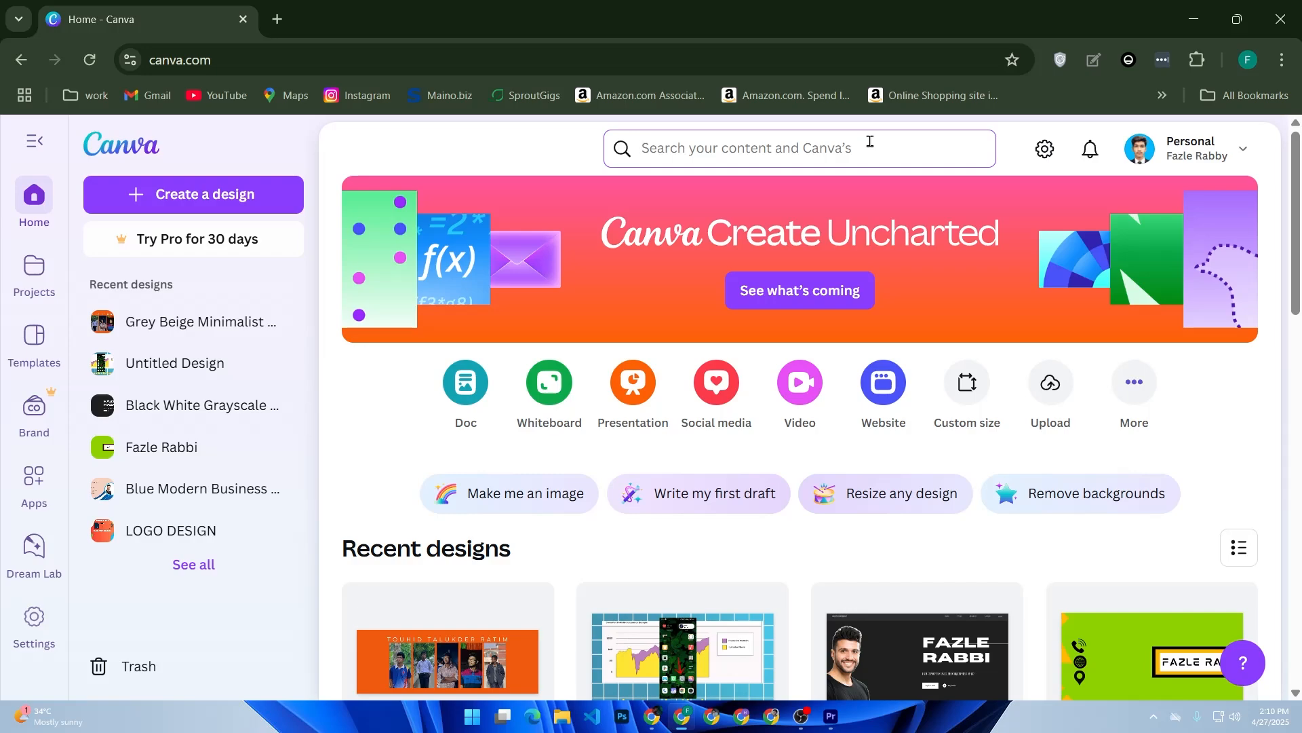
- Search the template library for "instagram post"
scroll(564, 283, "down", 15)
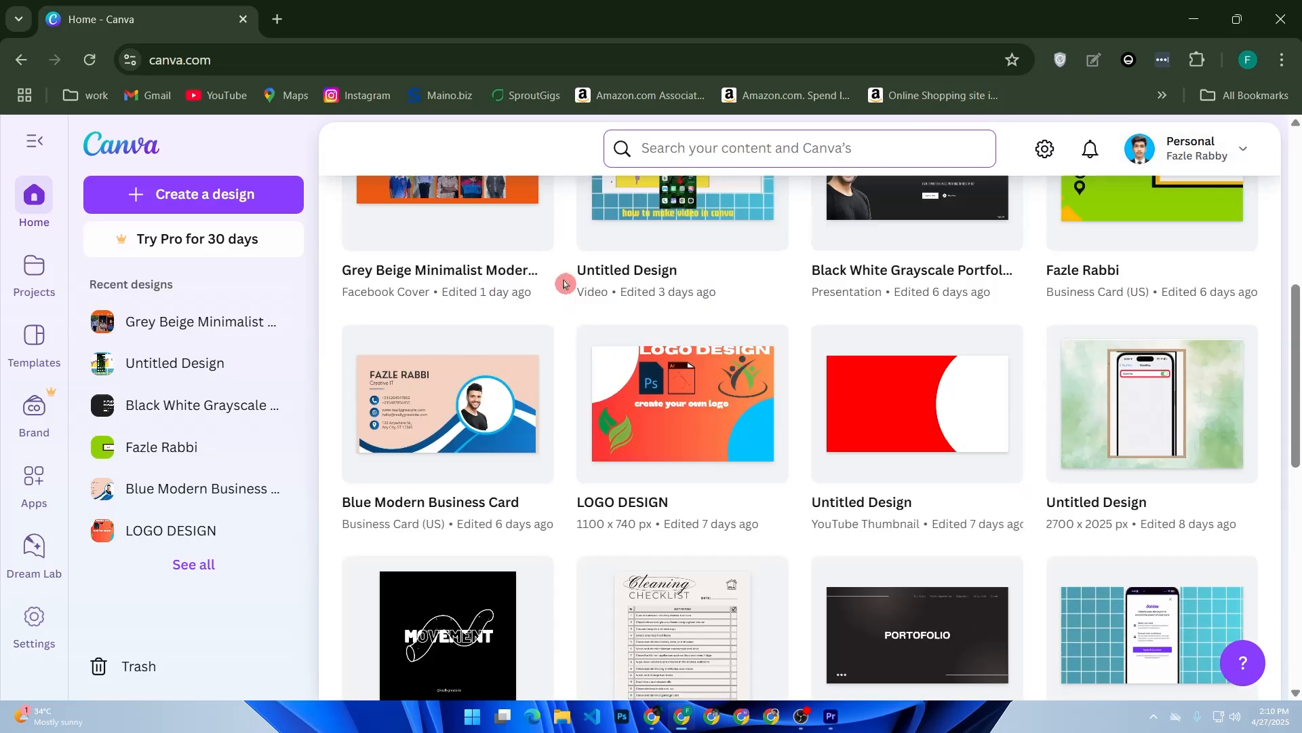
scroll(564, 283, "up", 12)
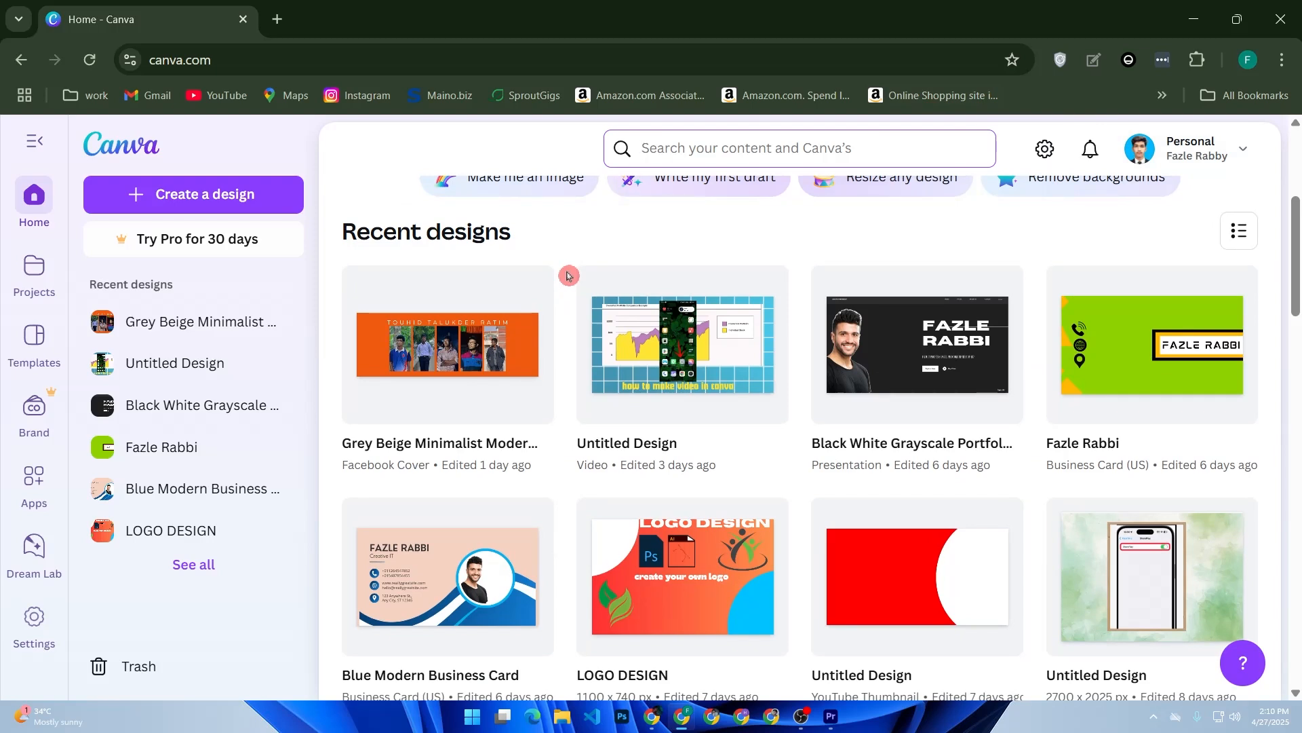
scroll(570, 273, "up", 3)
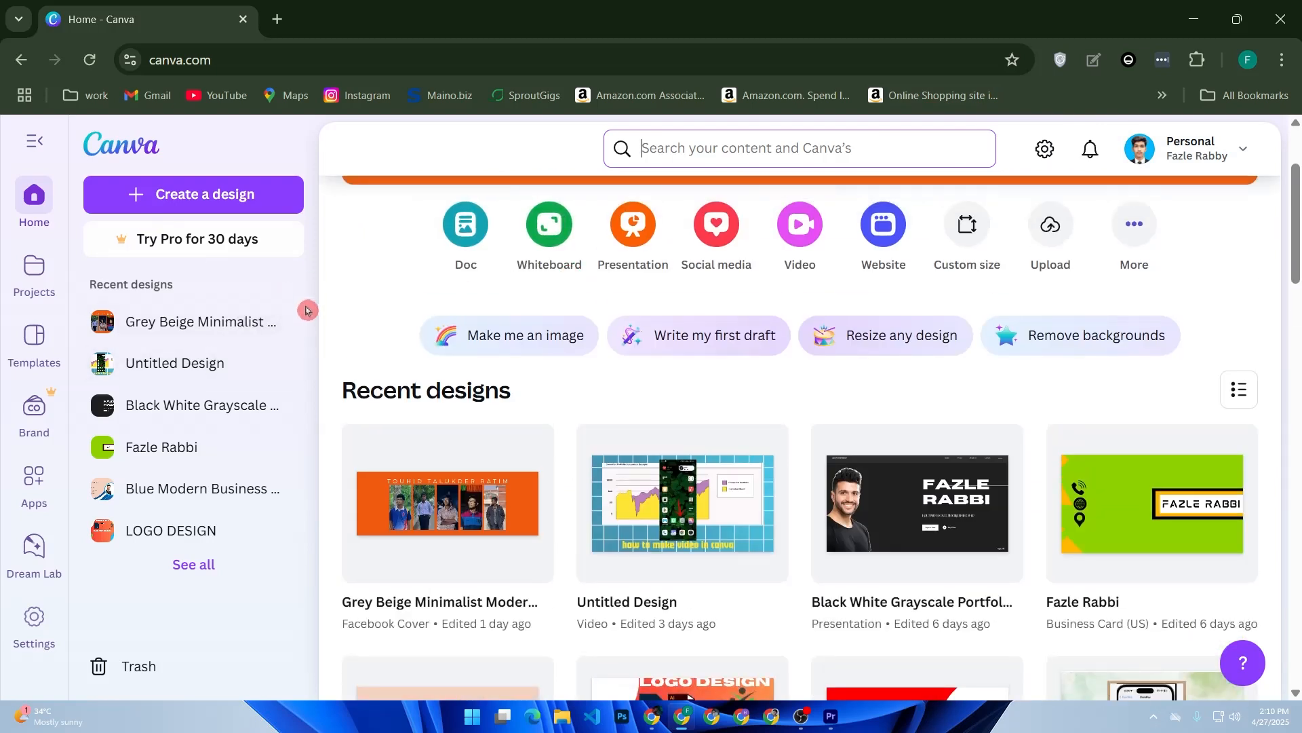
left_click(42, 354)
left_click(777, 147)
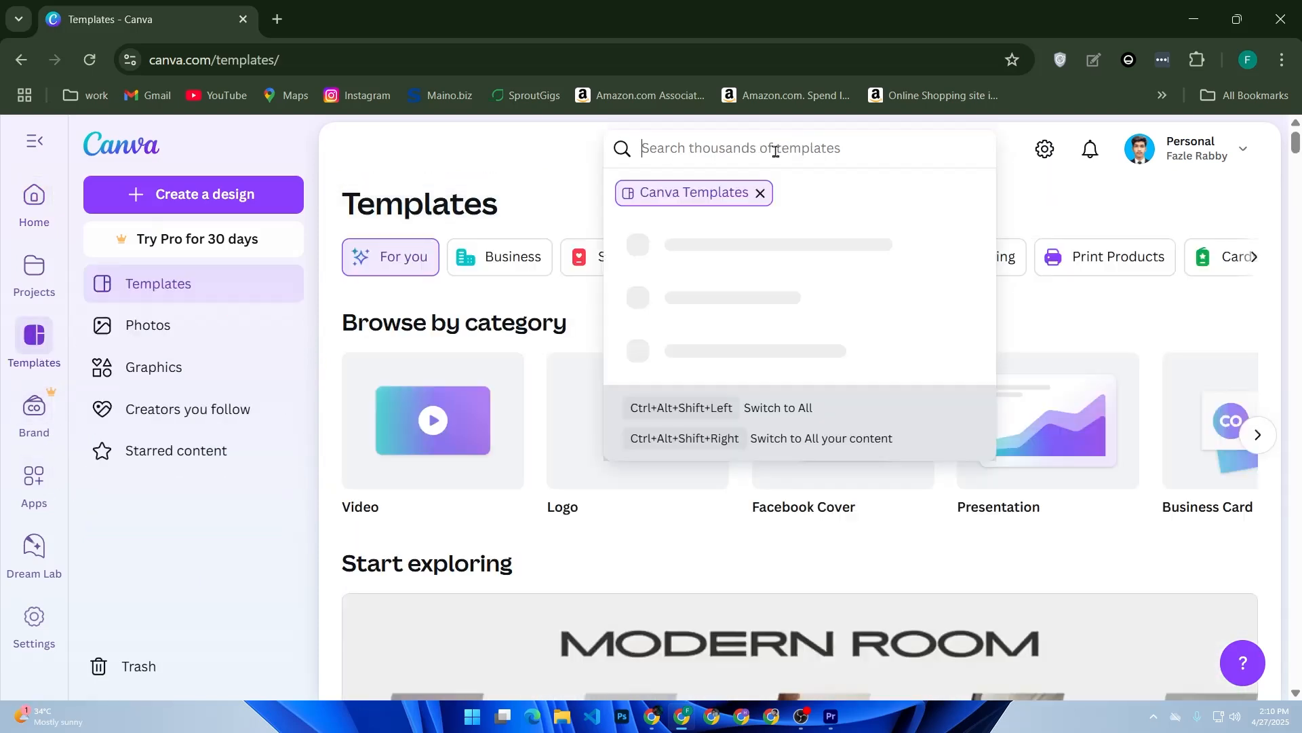
type("int")
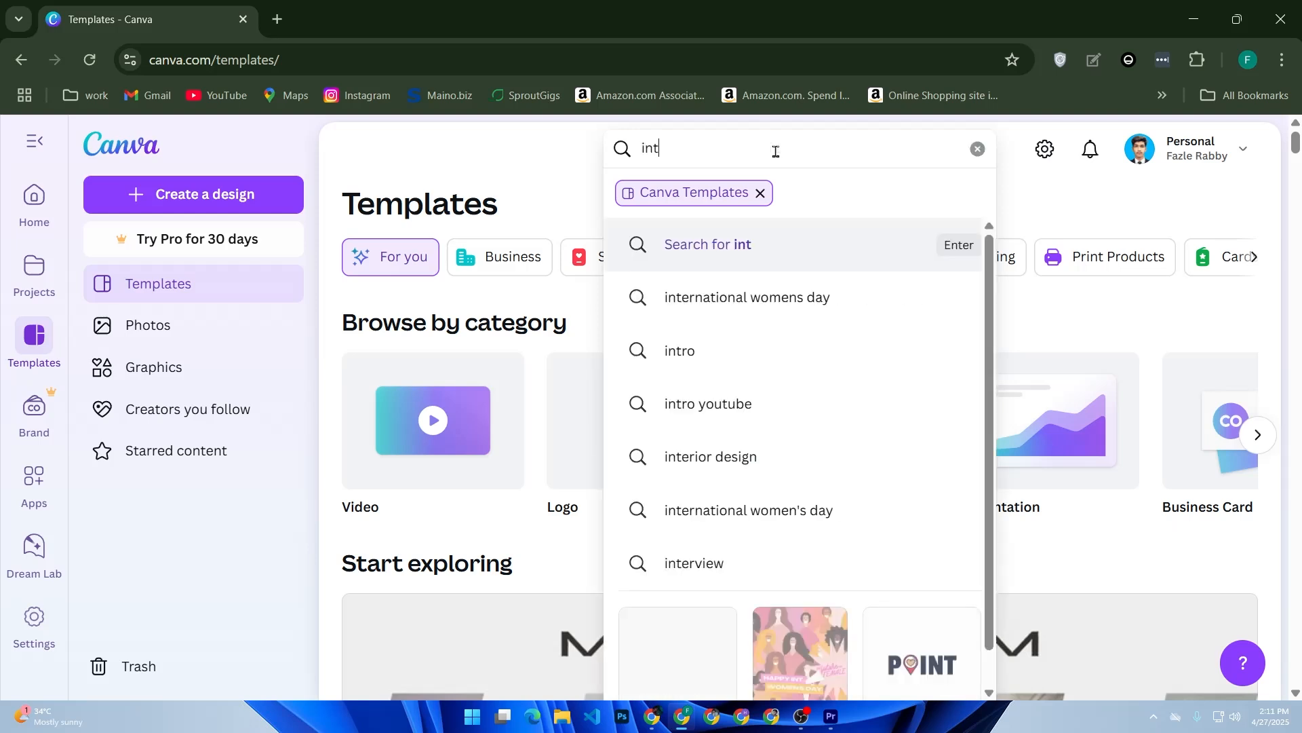
key("BackSpace")
type("stagram")
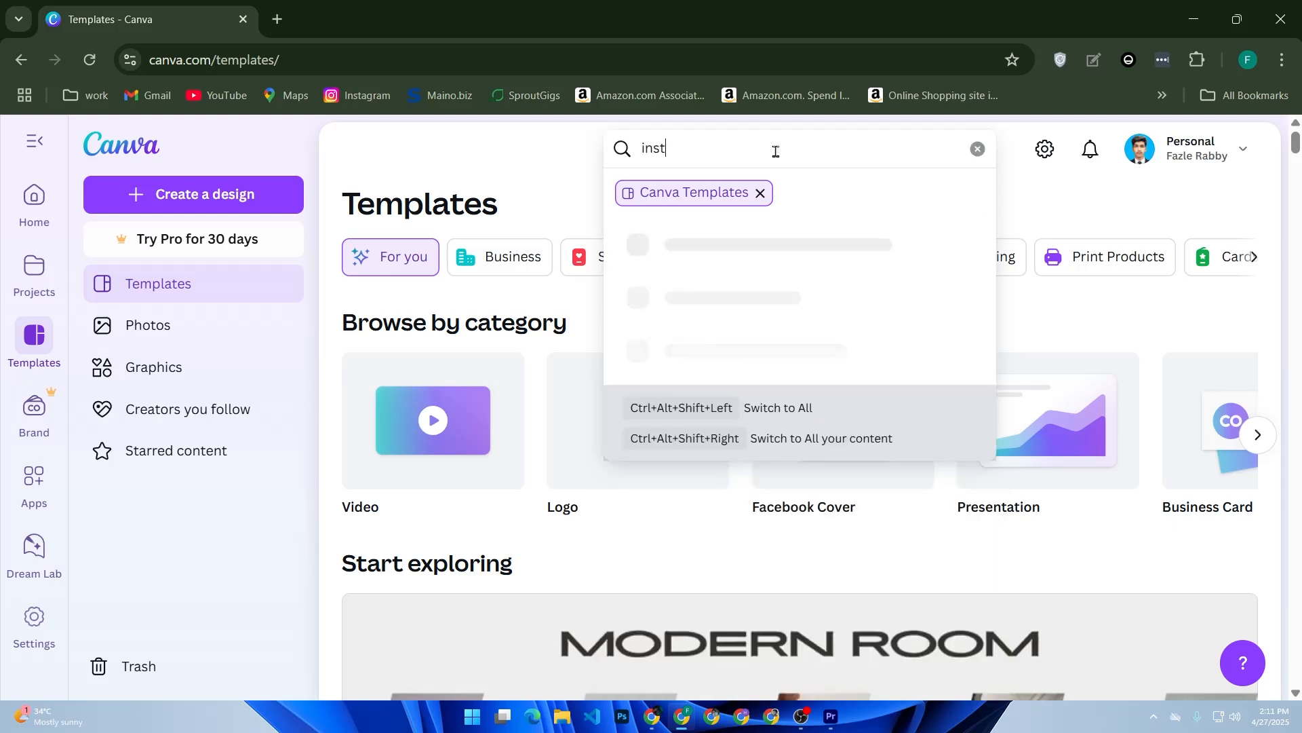
type(" post")
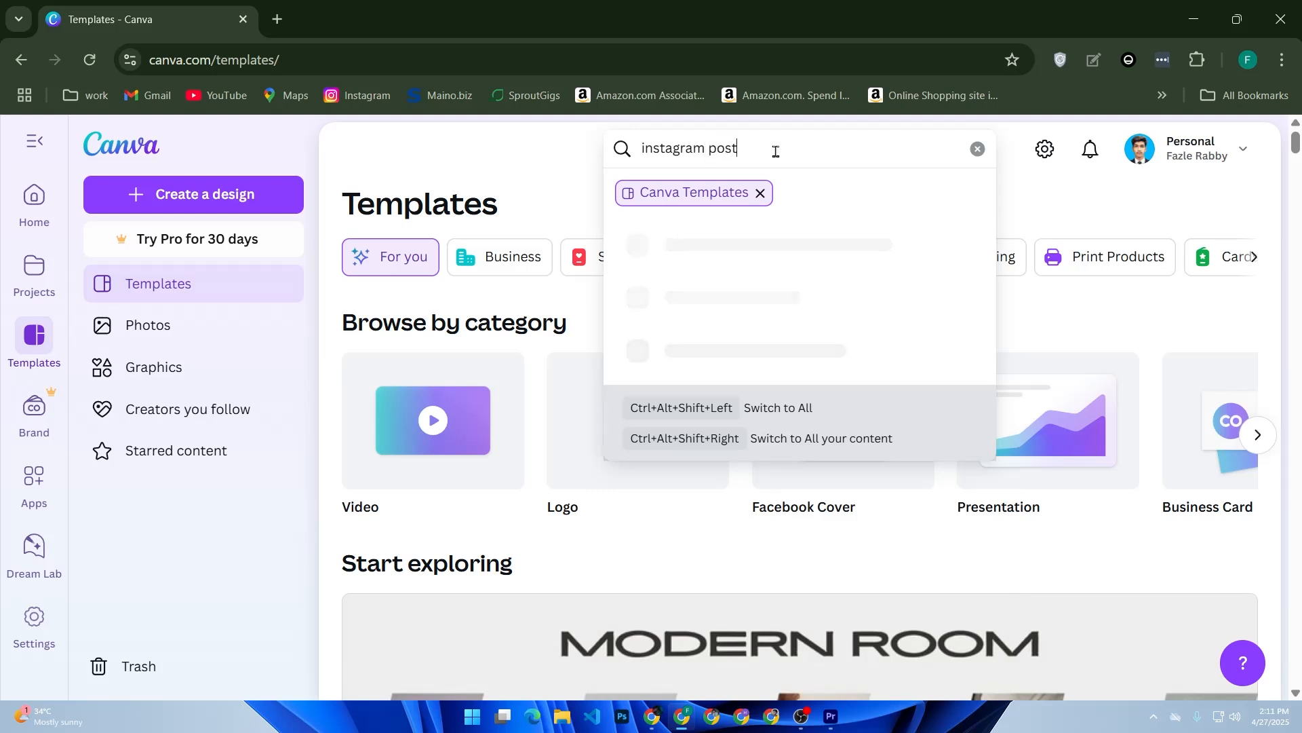
key("Return")
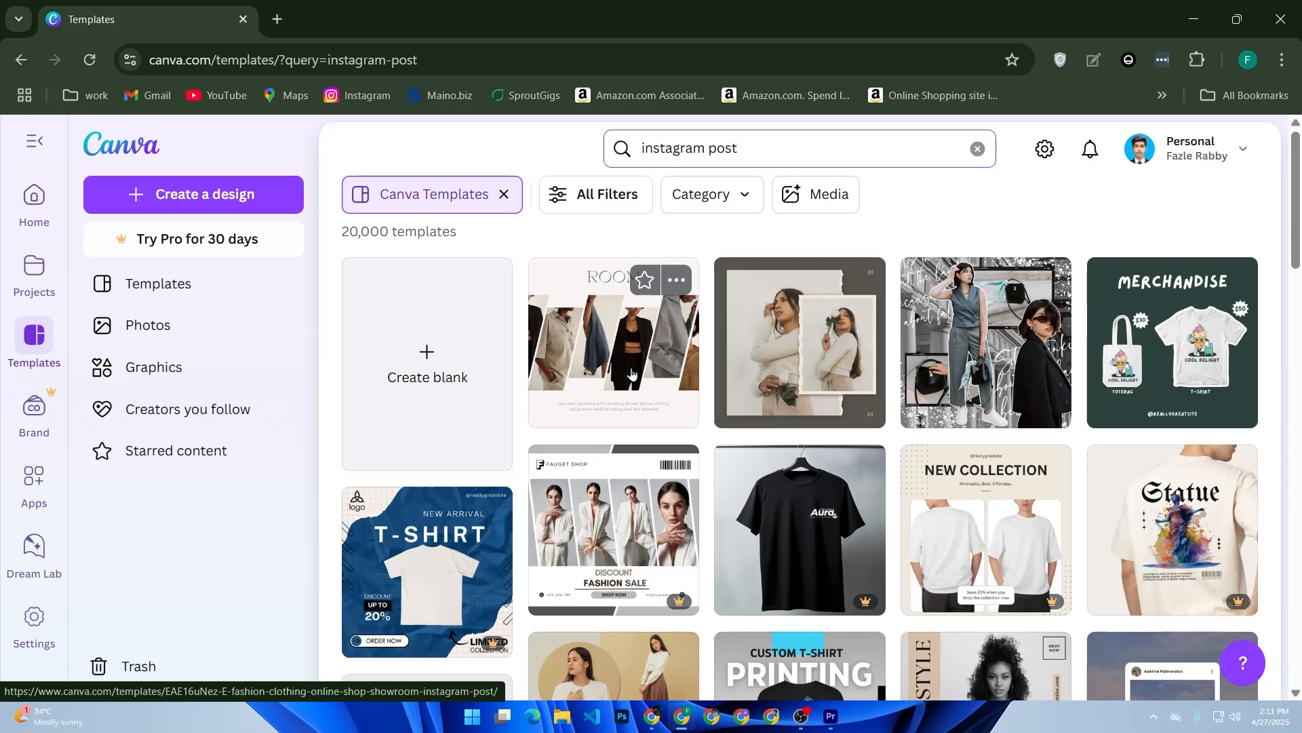
- Choose the Red Bold Fashion Promotion Instagram Post template from the results and open it for customizing
scroll(632, 373, "down", 5)
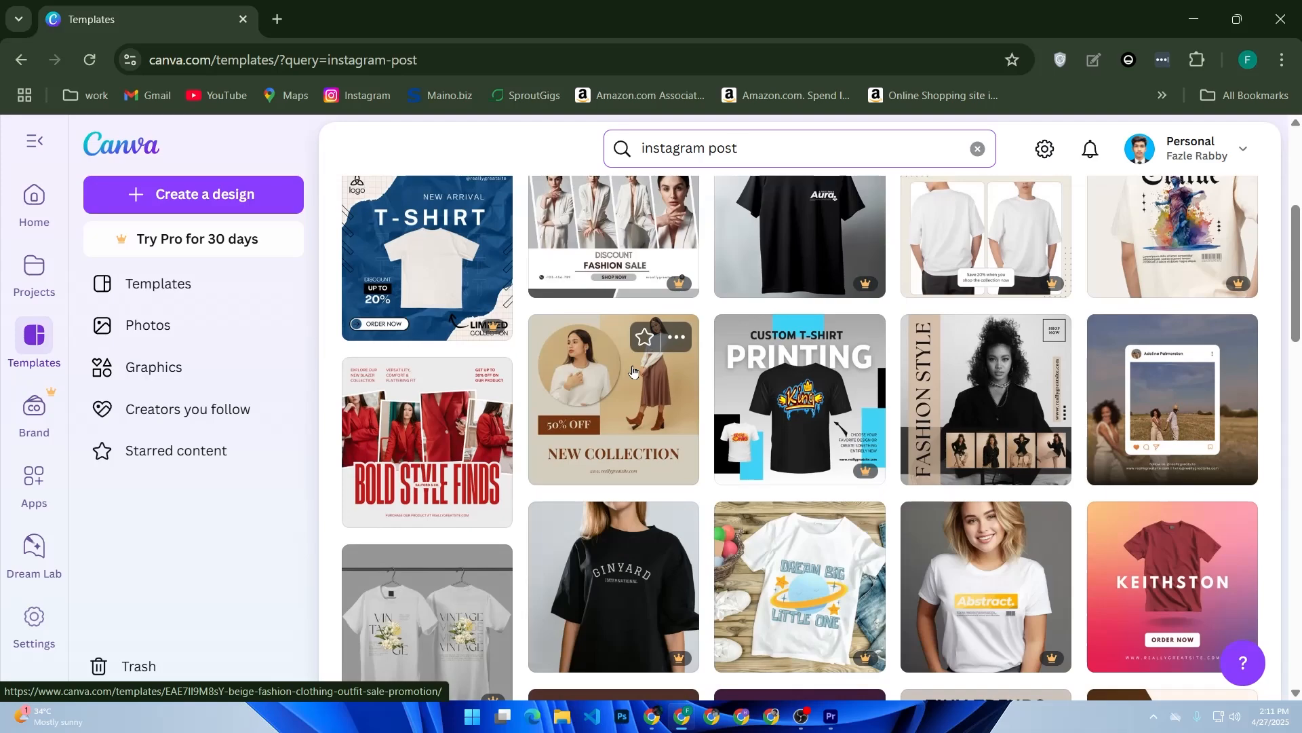
scroll(633, 372, "down", 3)
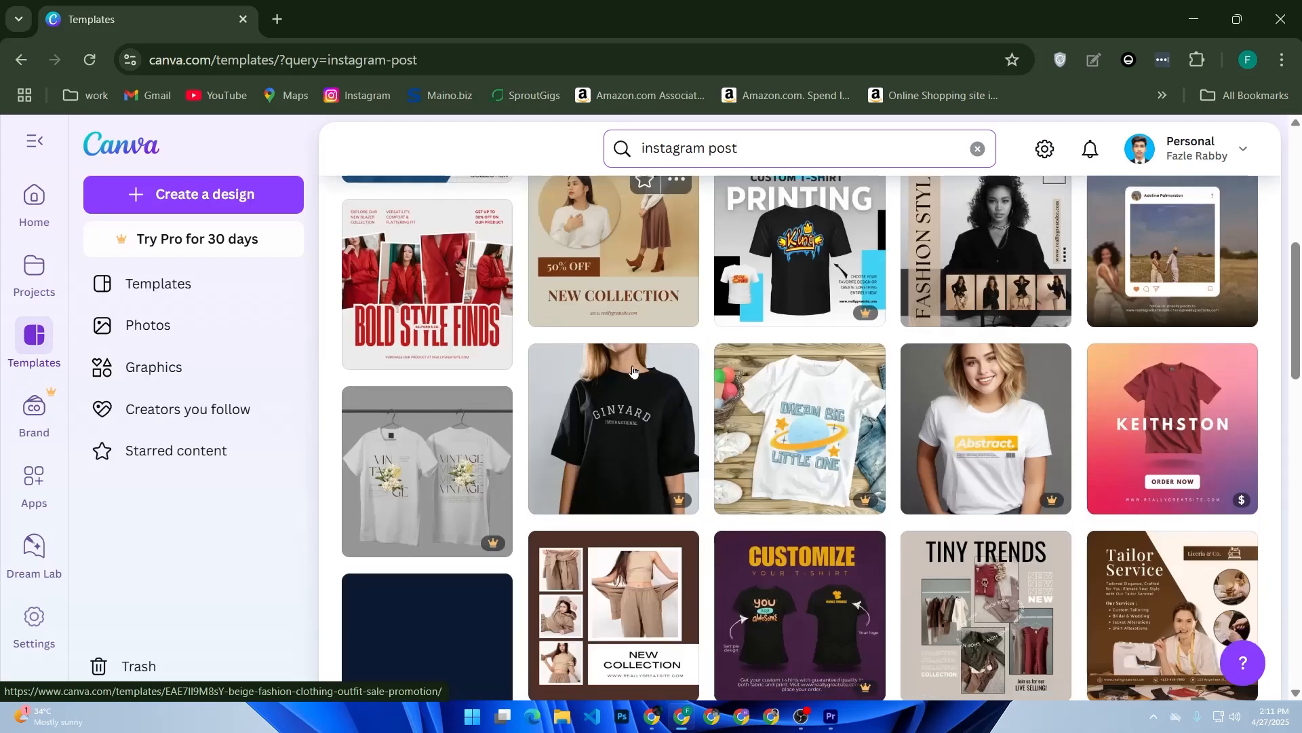
scroll(632, 372, "up", 3)
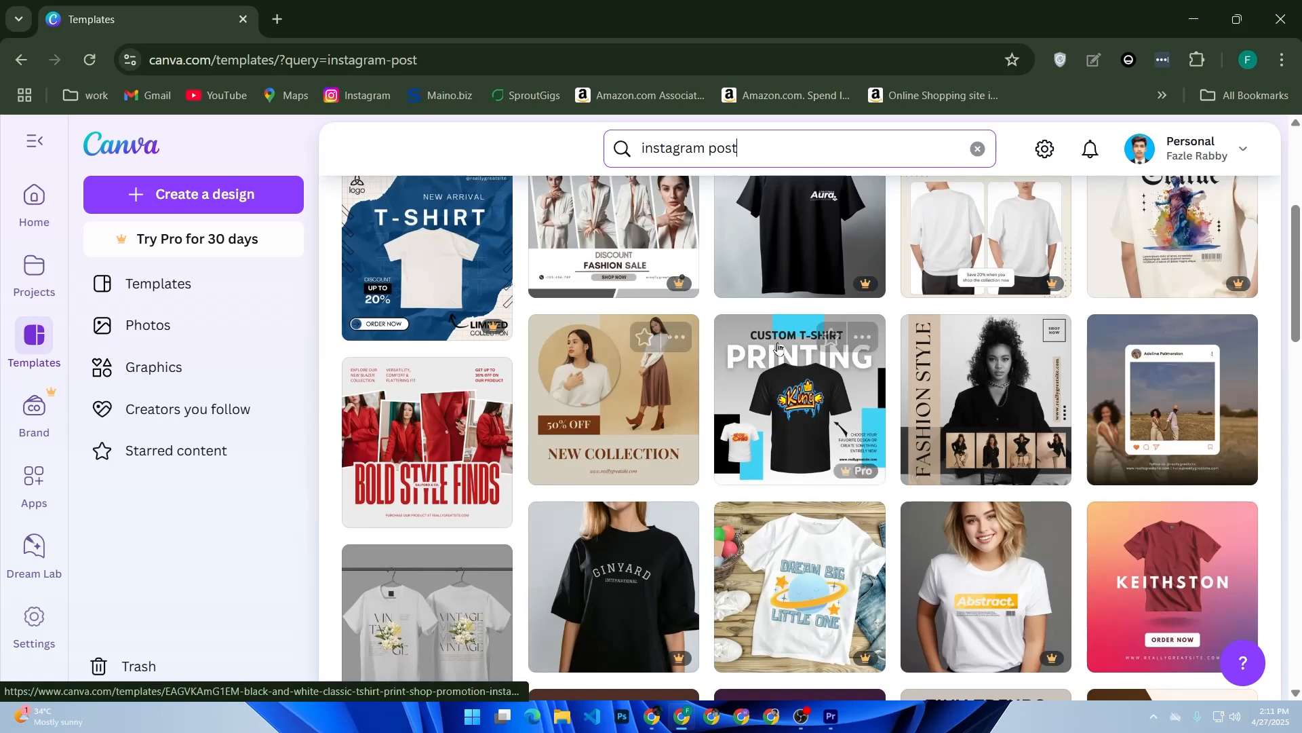
left_click(474, 468)
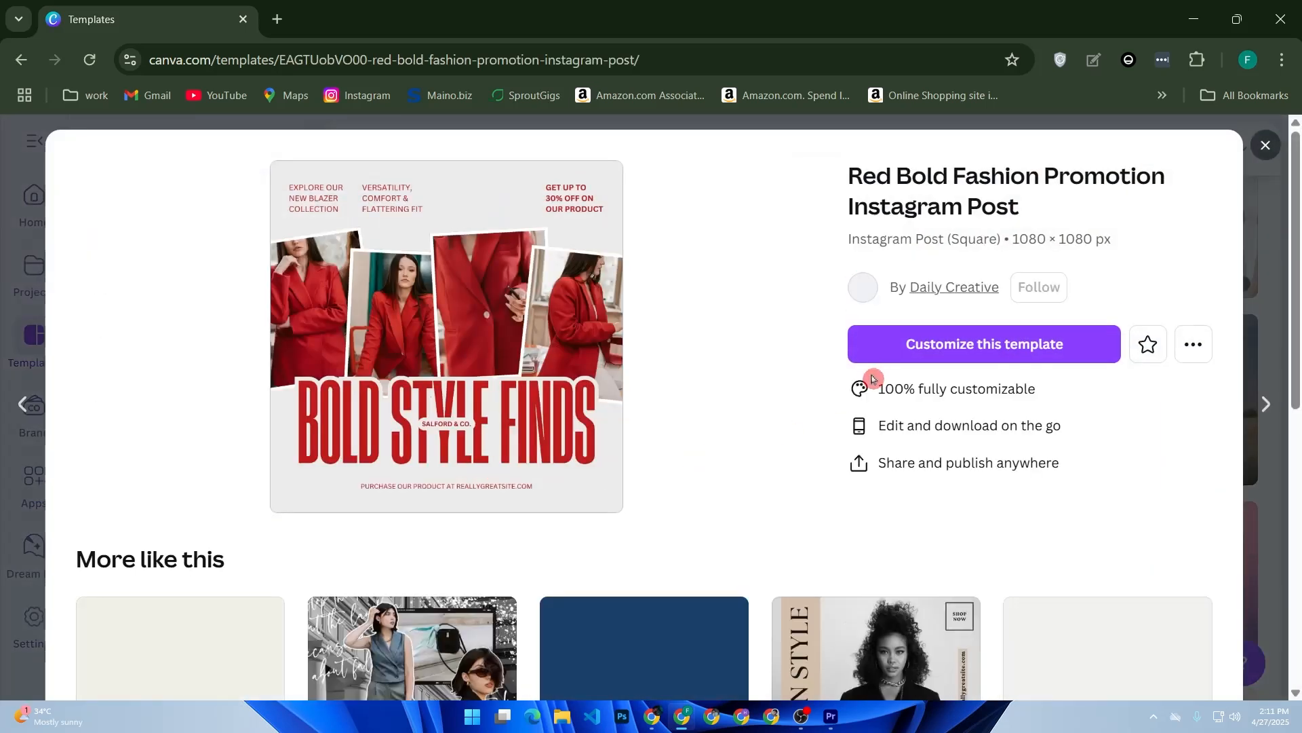
left_click(913, 352)
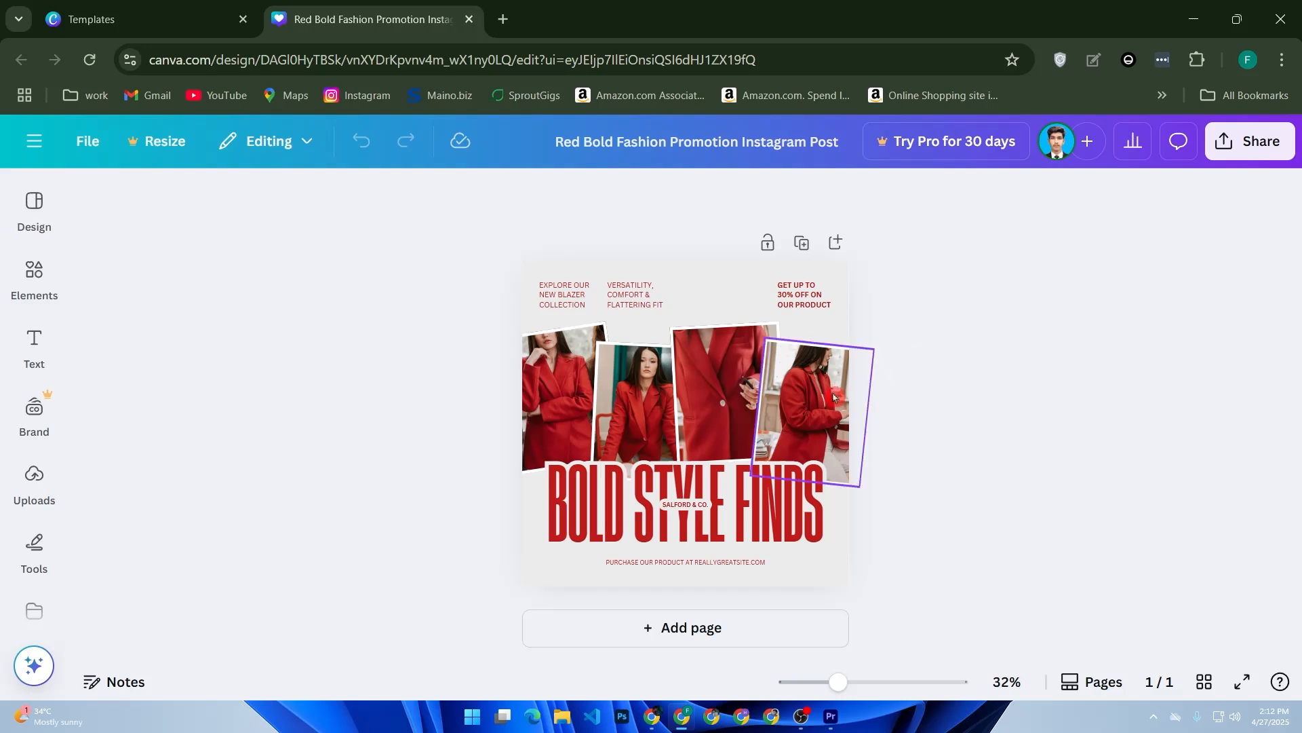
- Replace the large "BOLD STYLE FINDS" headline text with "FASHION DESIGN"
left_click(786, 523)
left_click(787, 523)
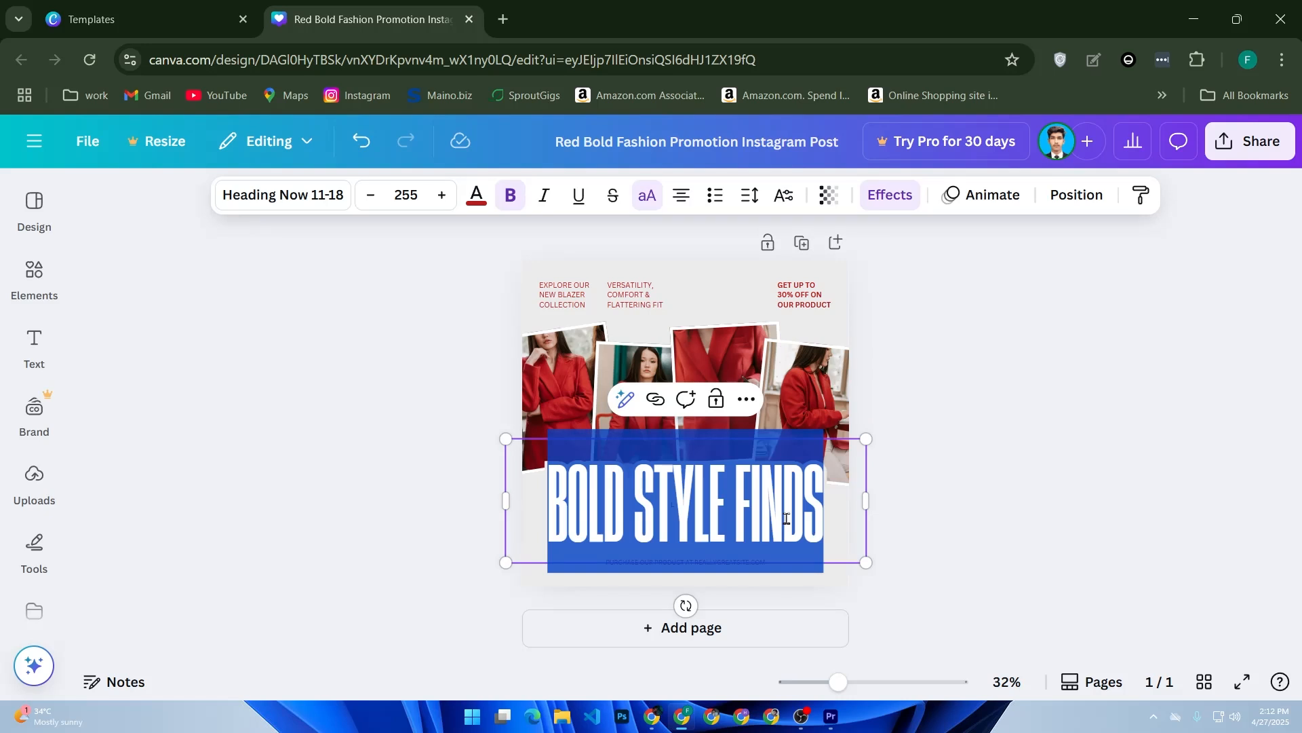
type("FASHIN")
key("BackSpace")
type("O")
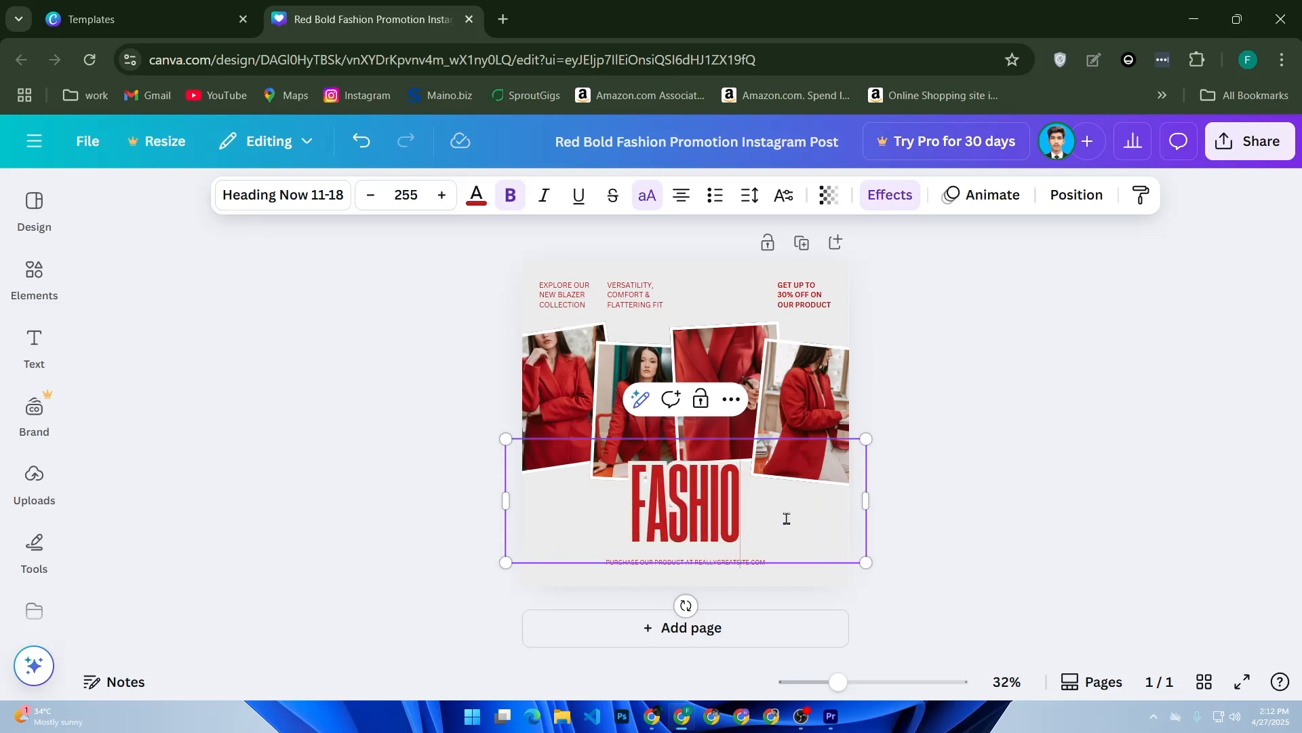
key("BackSpace")
key("BackSpace")
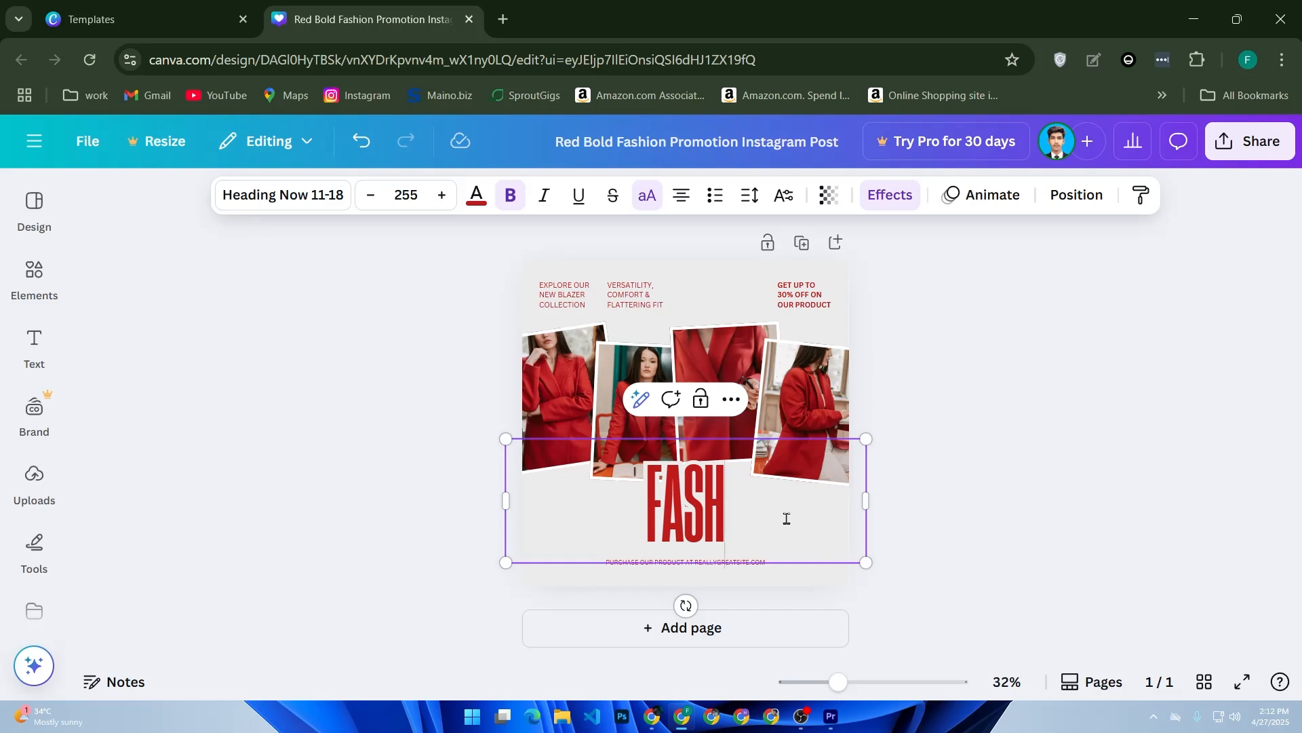
type("I")
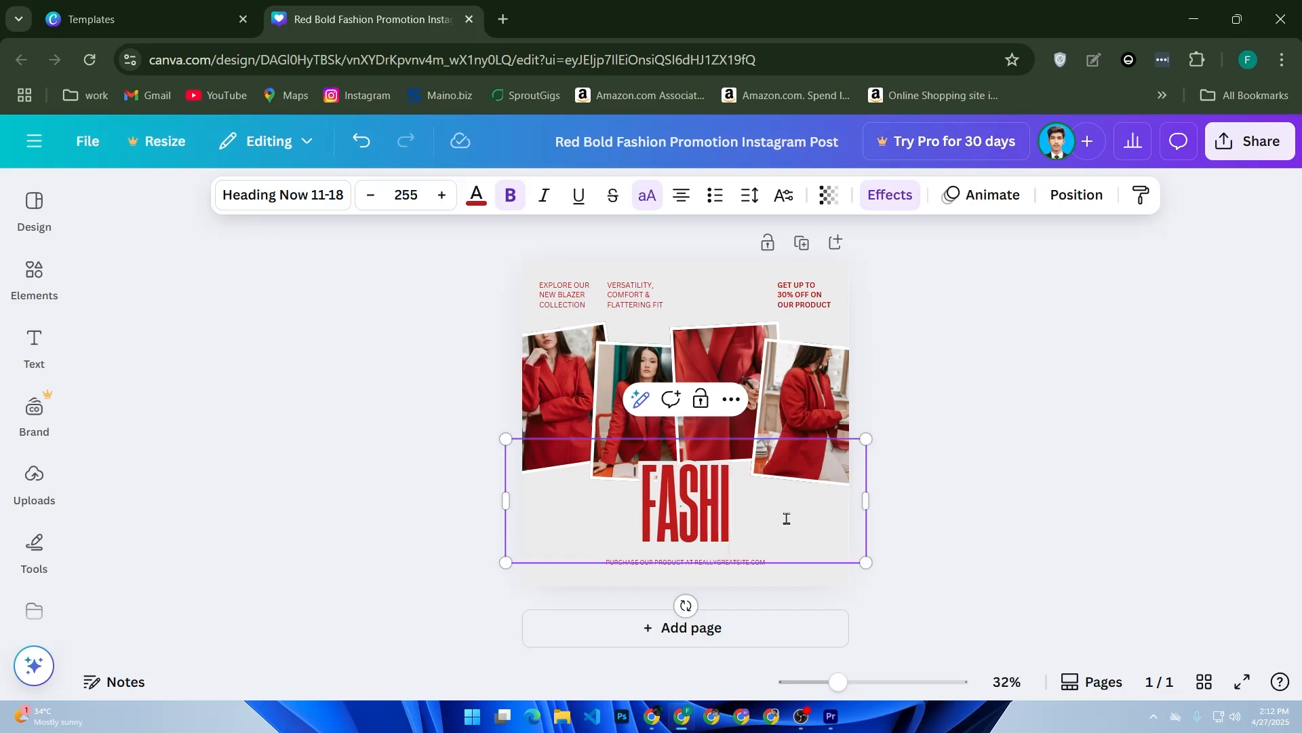
type("ON")
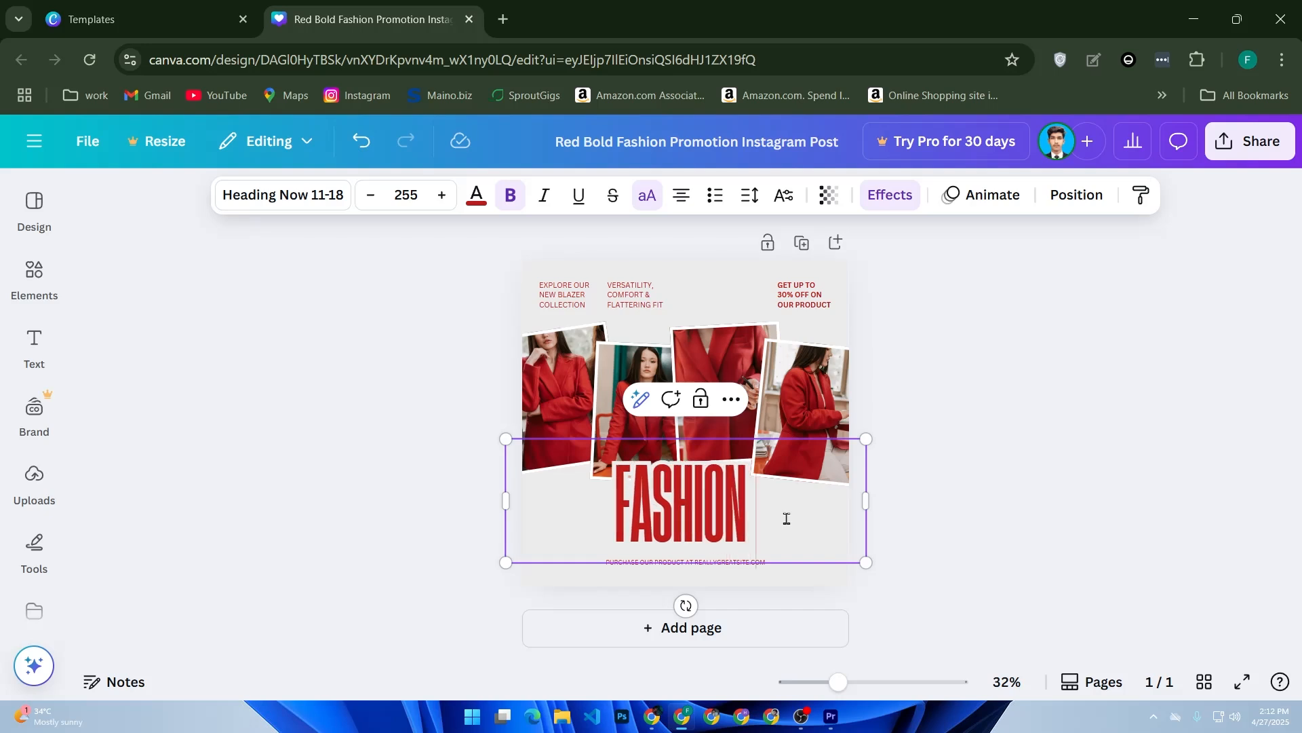
type(" DESI")
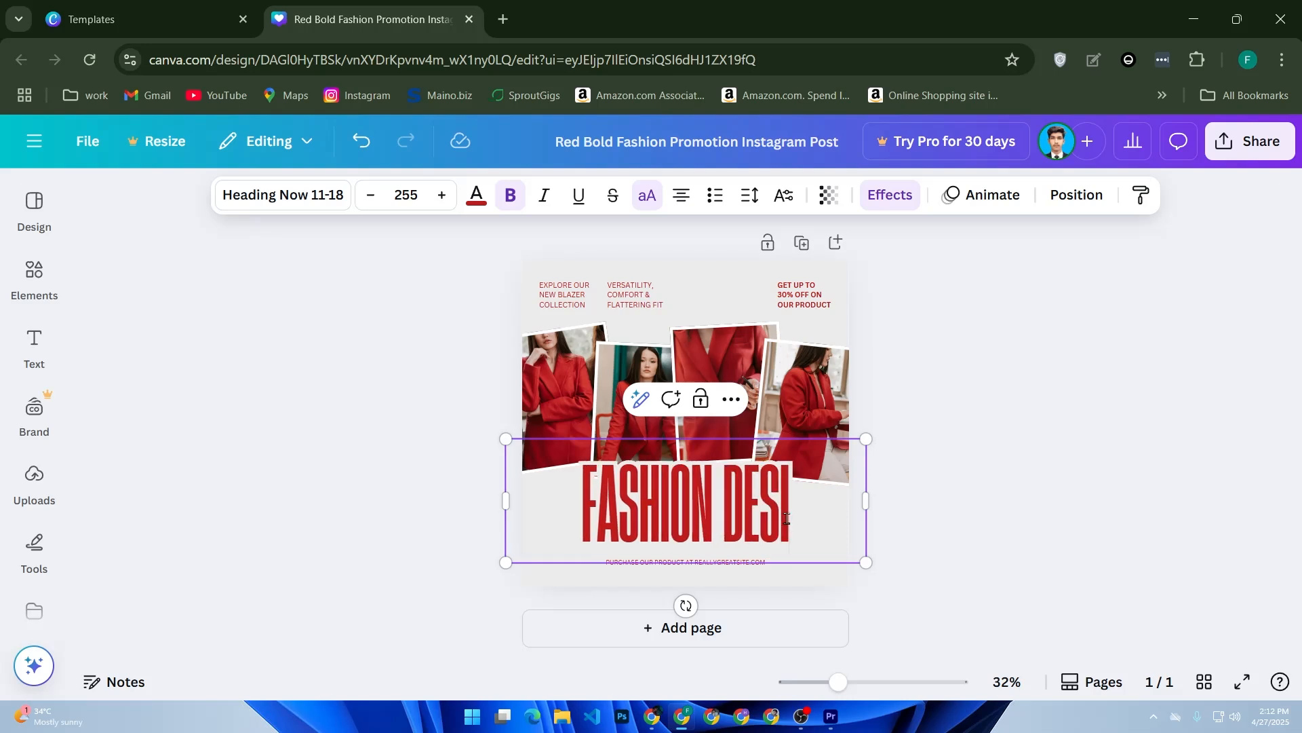
type("GN")
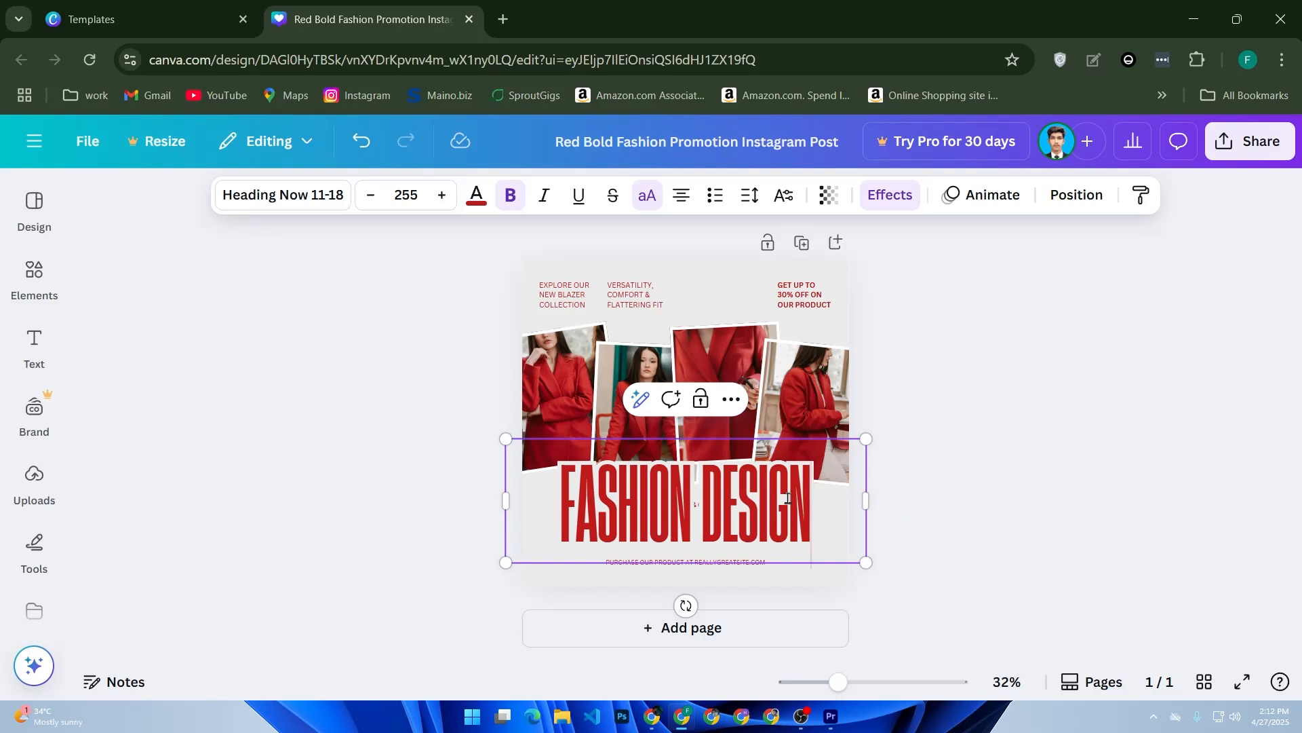
- Browse the available fonts for the whole headline text and set its font size to 257
left_click_drag(788, 499, 559, 521)
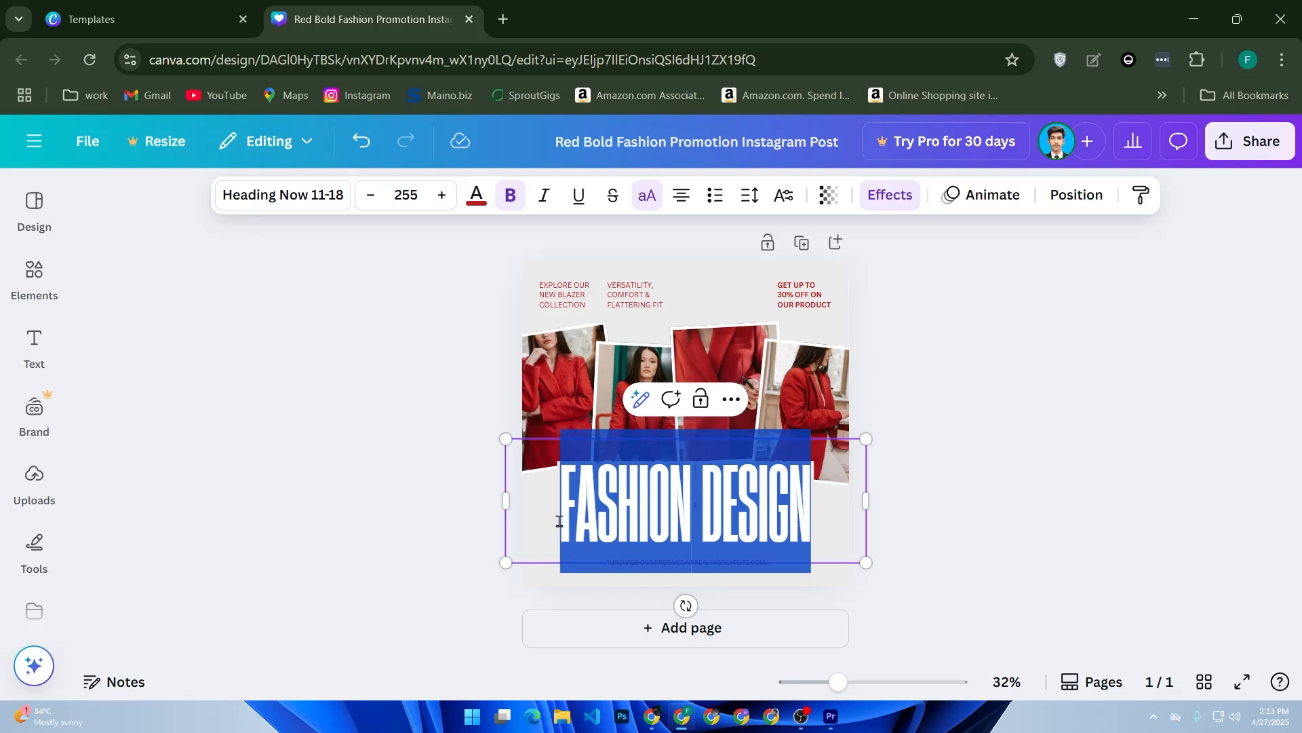
left_click(271, 210)
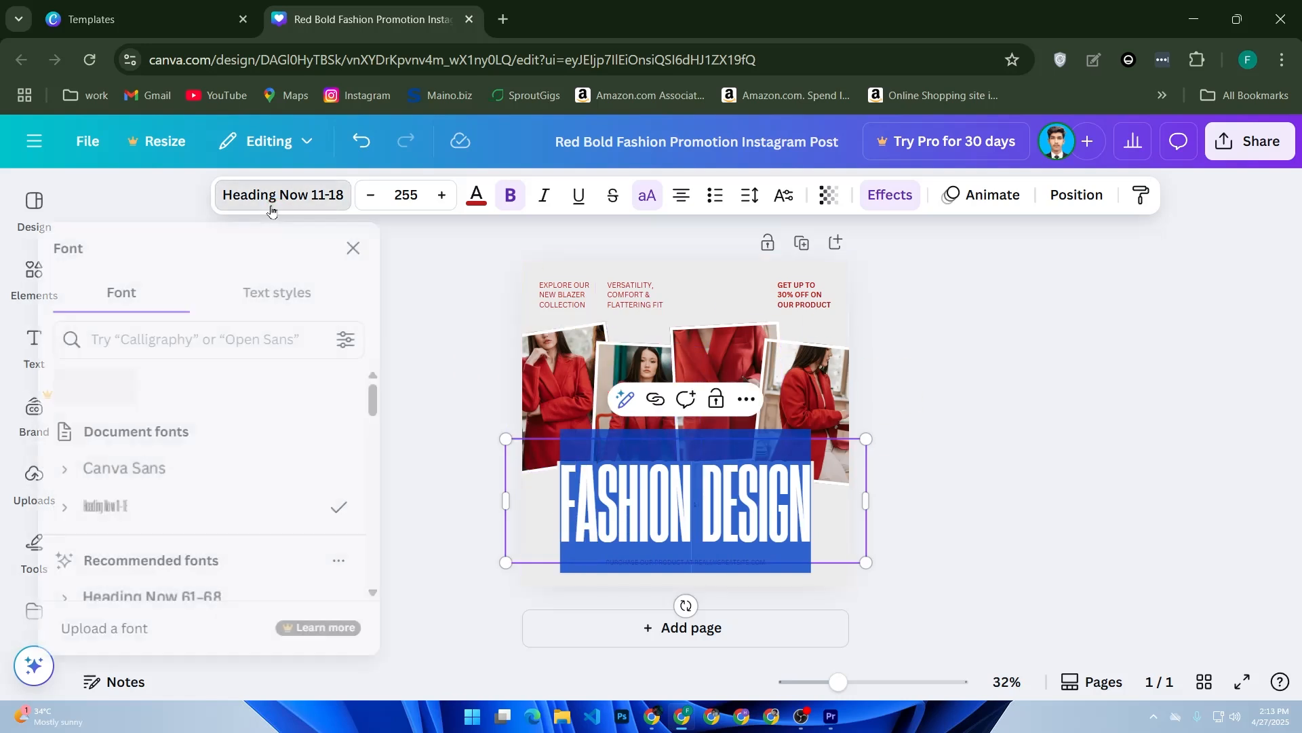
scroll(274, 403, "down", 5)
scroll(278, 426, "down", 3)
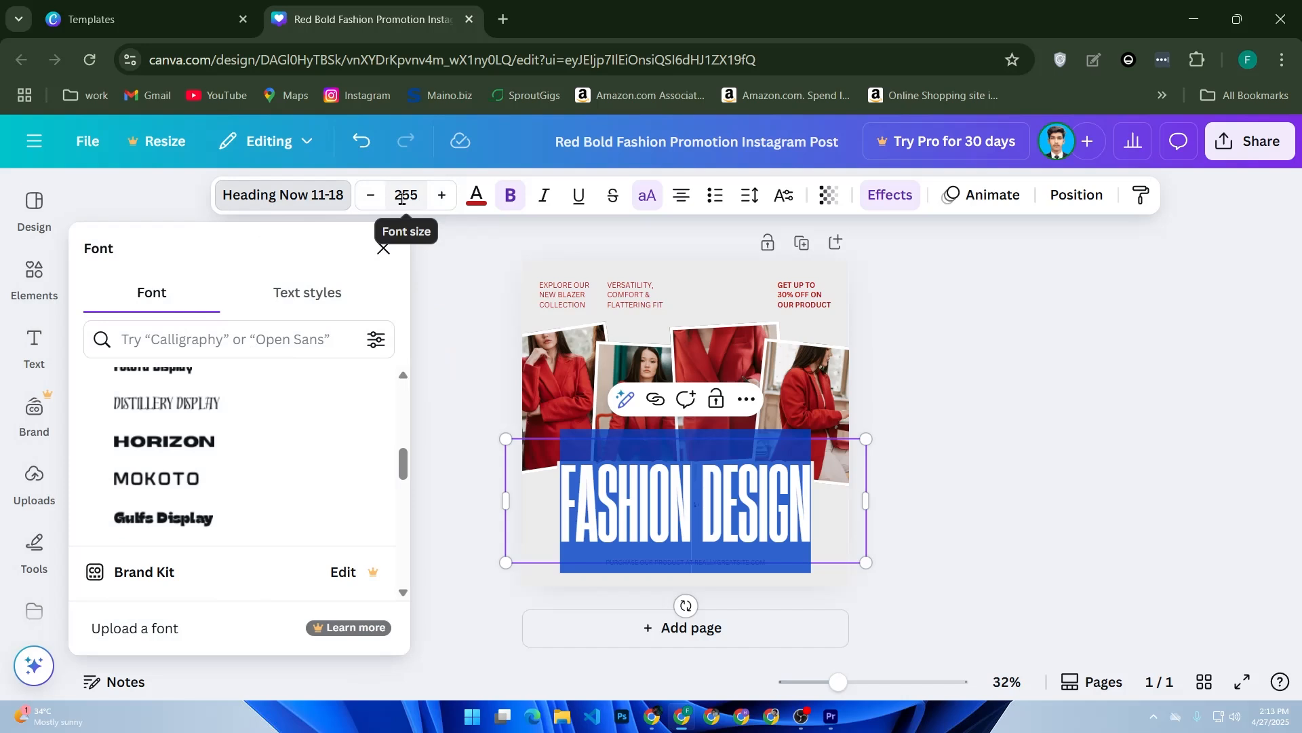
left_click(440, 196)
left_click(441, 197)
left_click(440, 197)
left_click(440, 197)
left_click(441, 197)
left_click(369, 201)
left_click(370, 200)
left_click(370, 201)
- Change the headline's text color to the custom green #81BF1B and close the color options
left_click(475, 196)
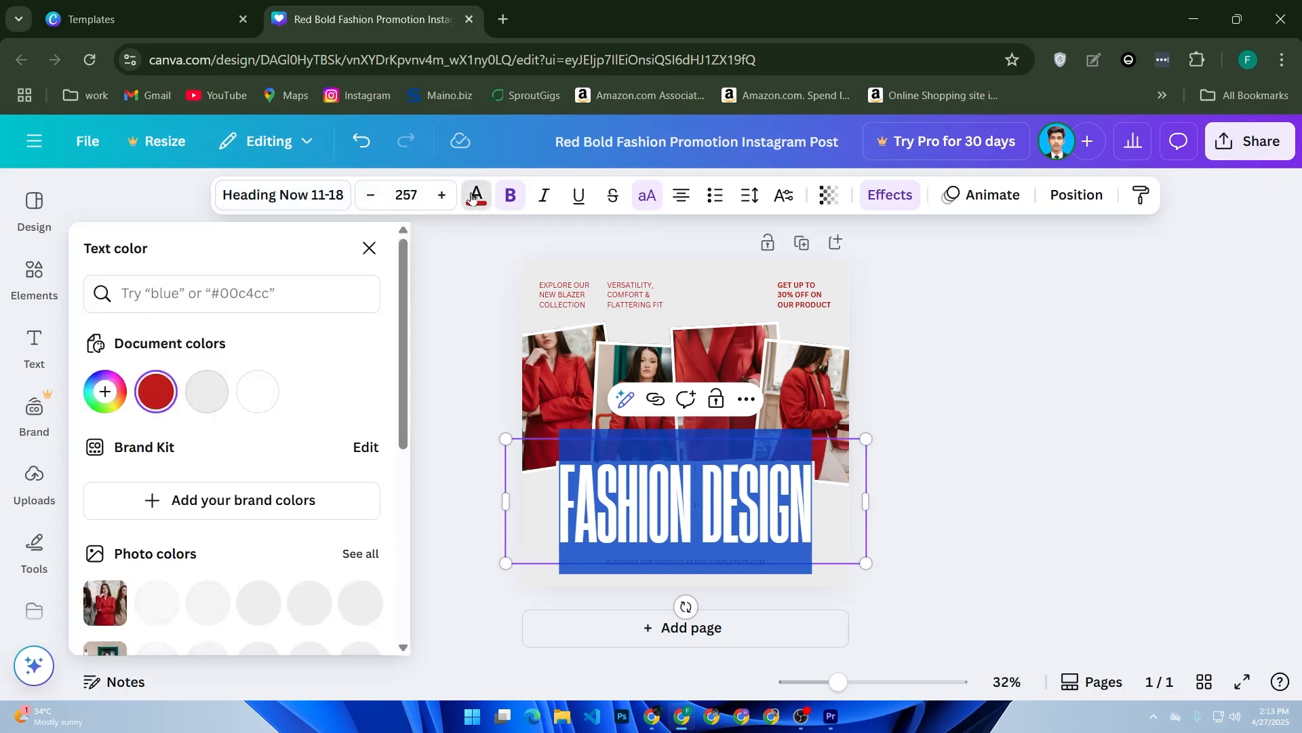
left_click(107, 391)
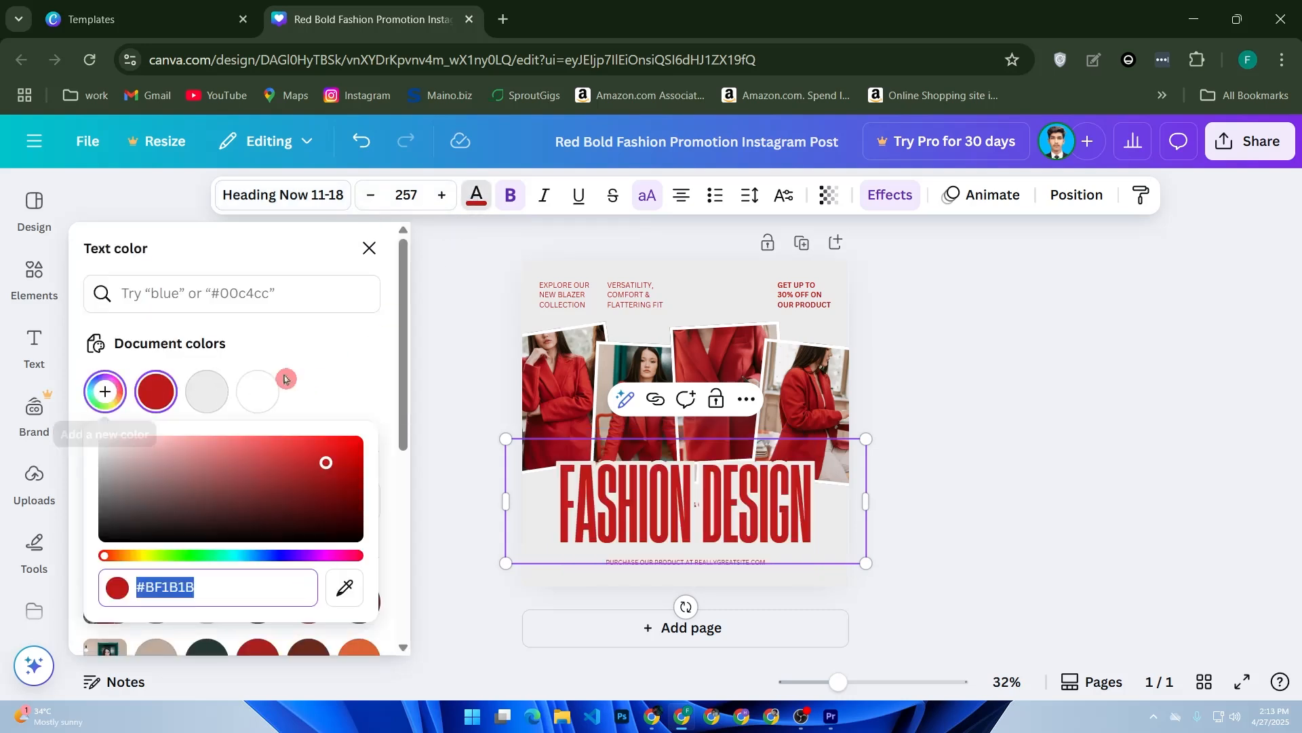
left_click_drag(146, 555, 163, 554)
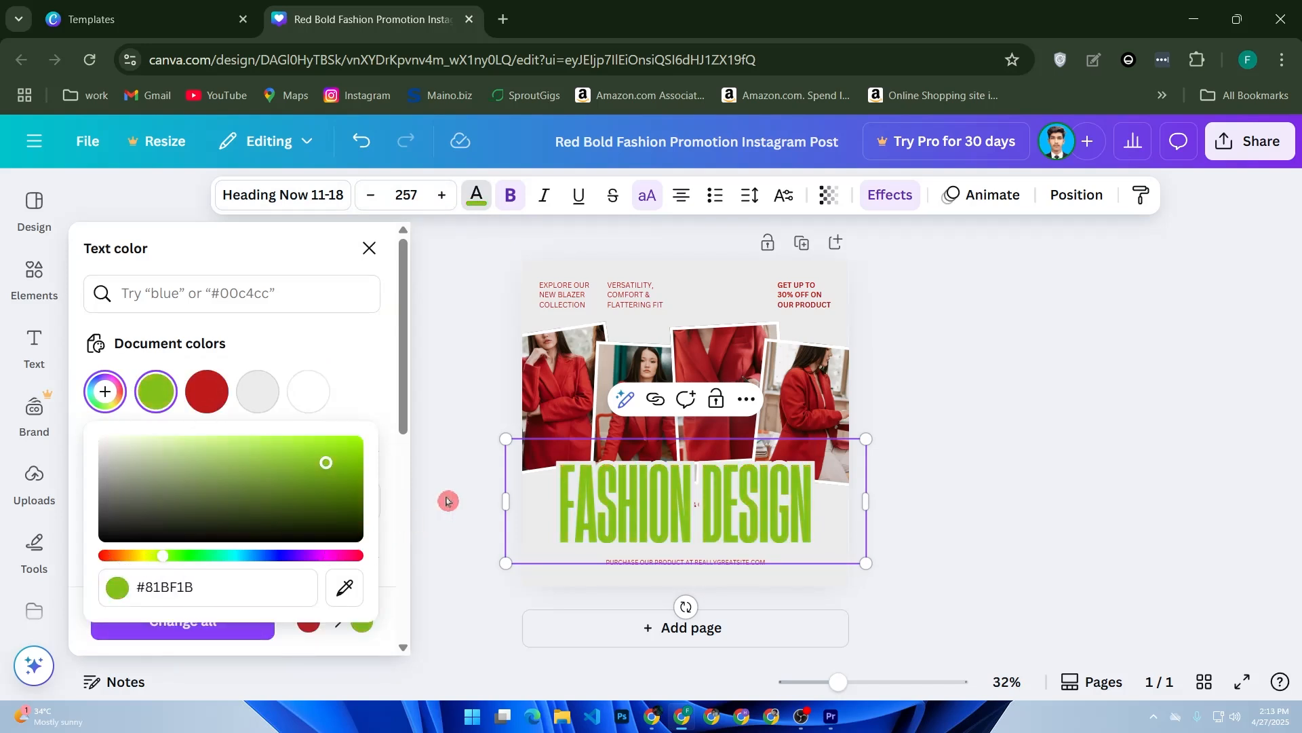
left_click(552, 497)
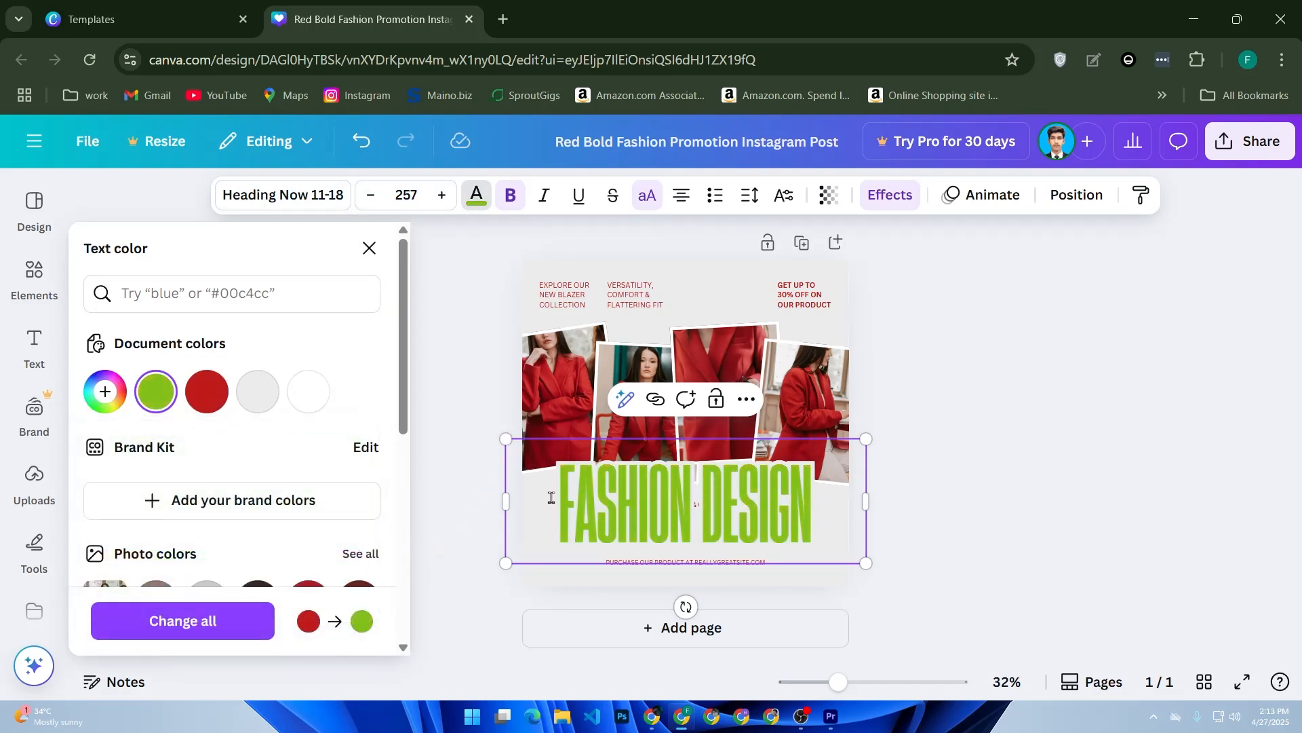
left_click(370, 249)
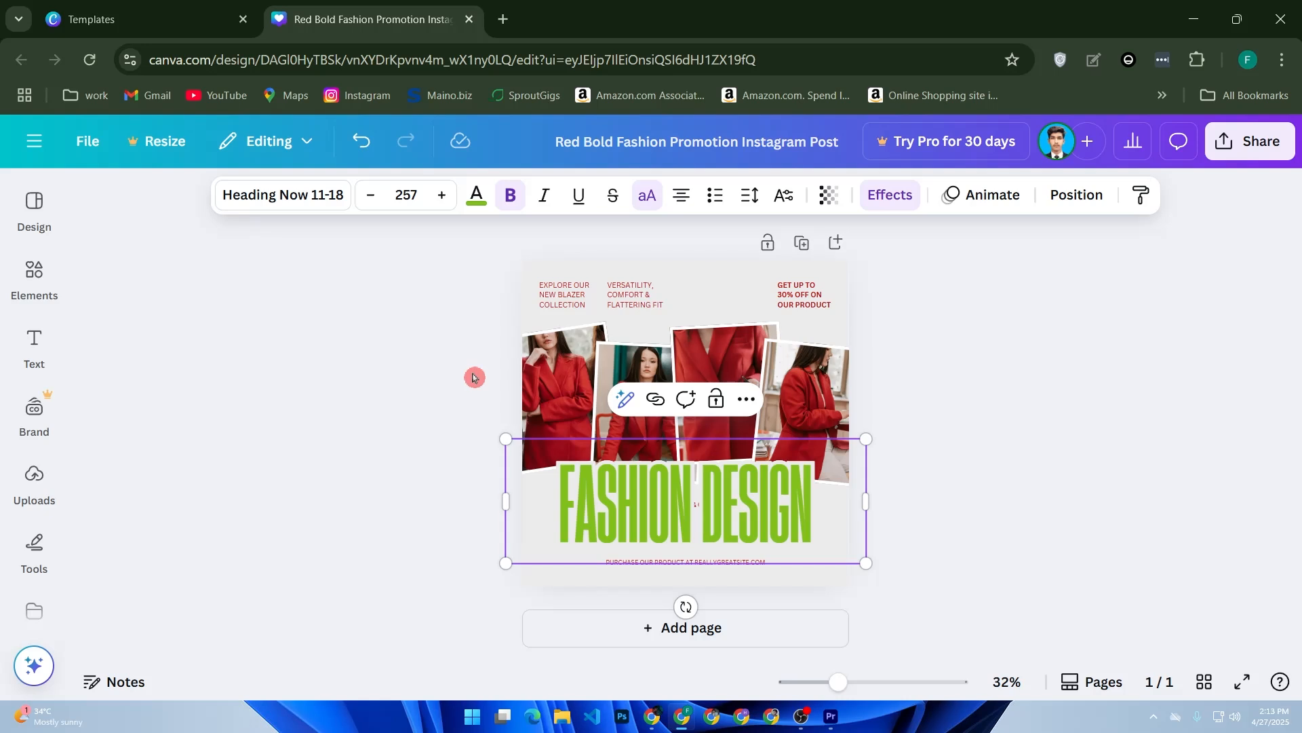
- Try detaching the image from the leftmost photo frame on the post, and undo the detachment
left_click(573, 366)
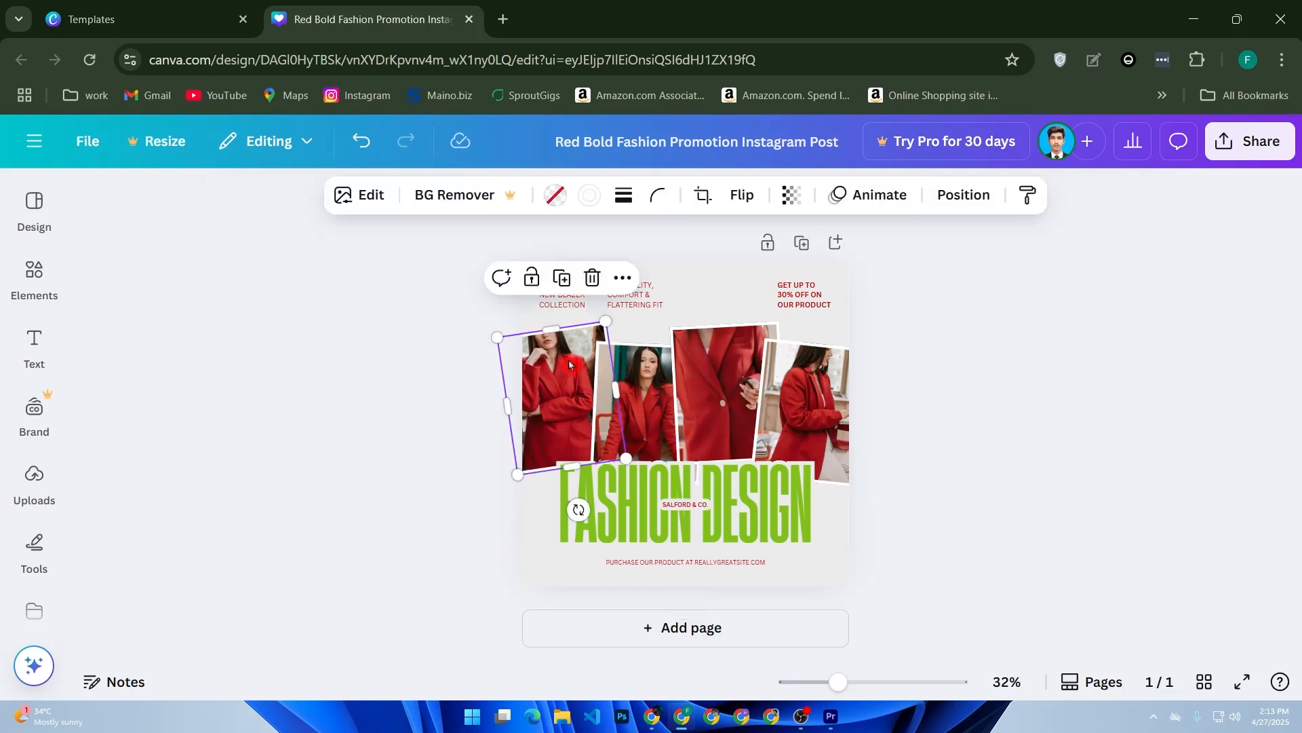
left_click(620, 285)
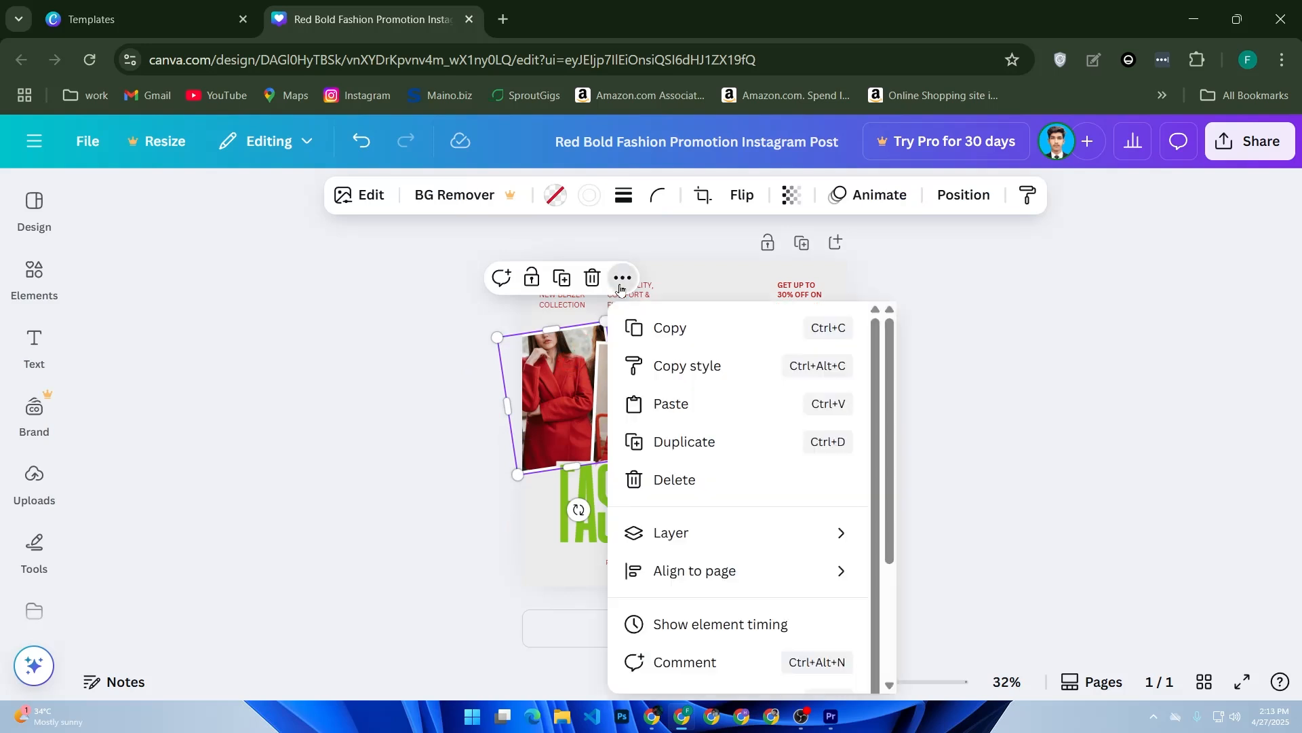
scroll(647, 393, "down", 4)
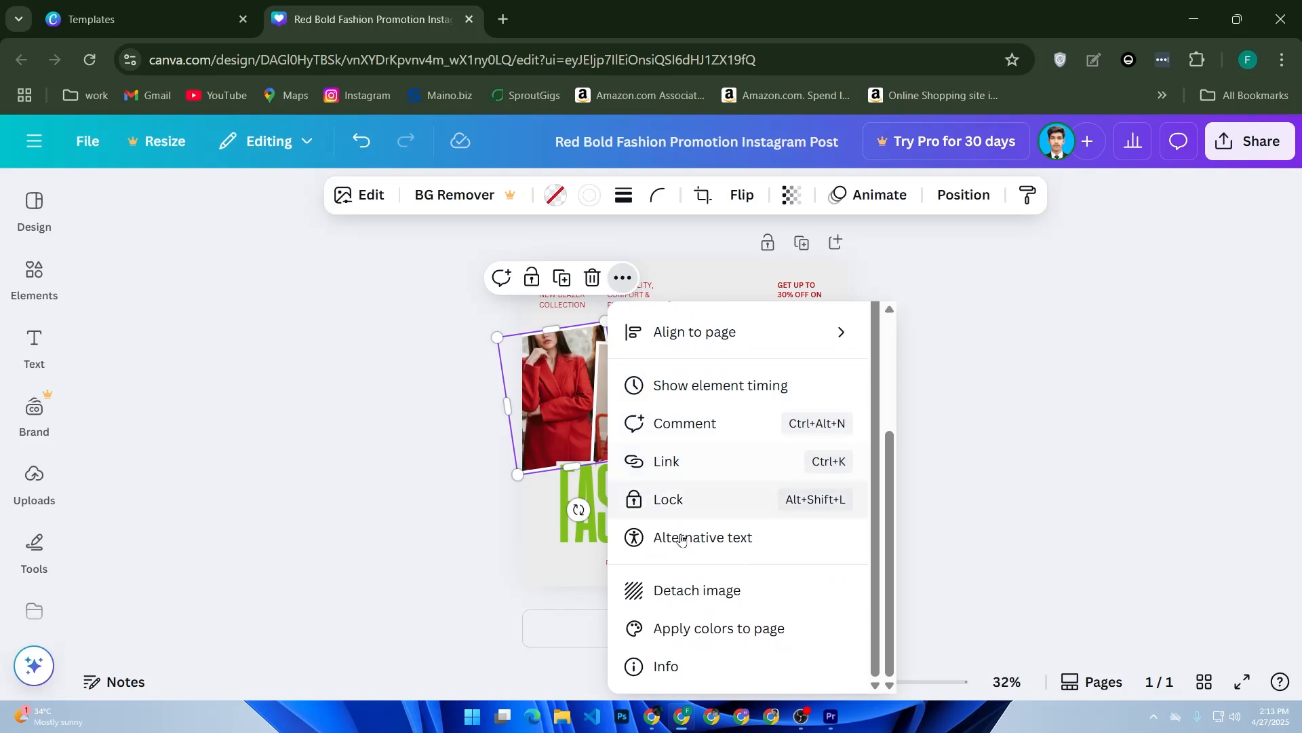
left_click(715, 590)
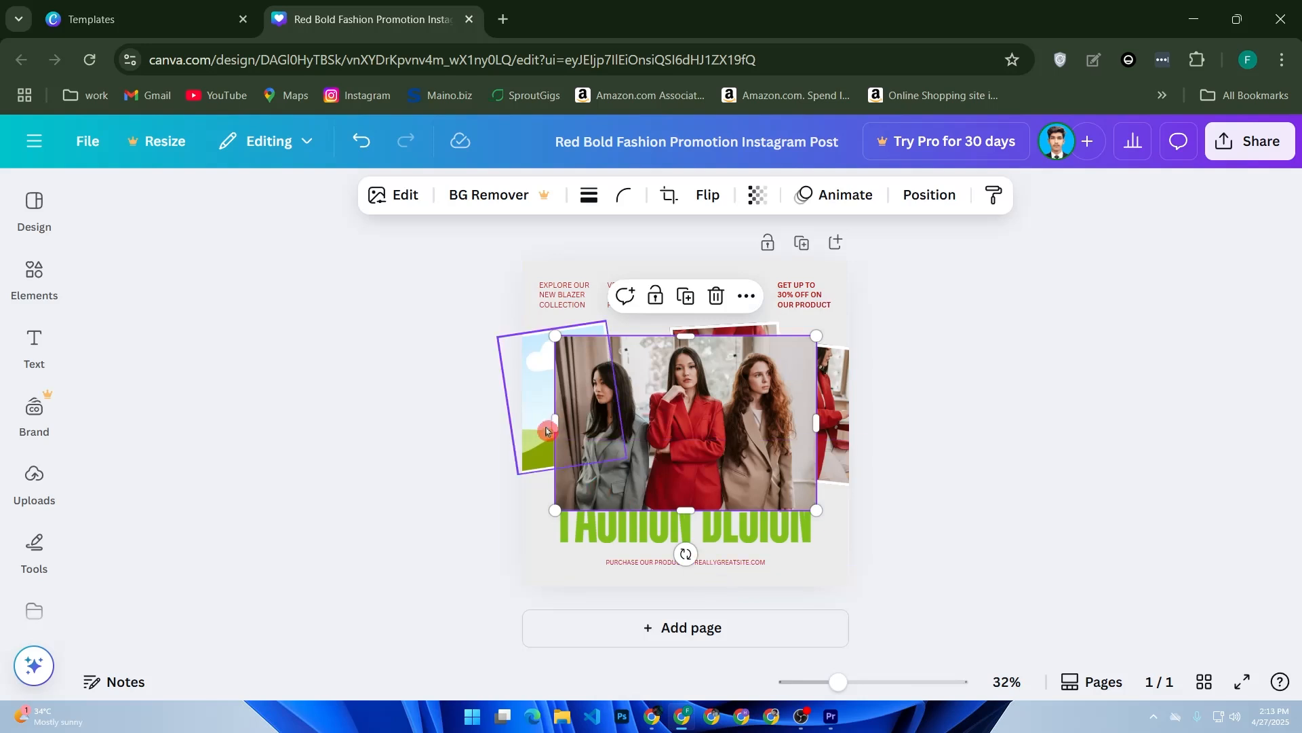
key("ctrl+z")
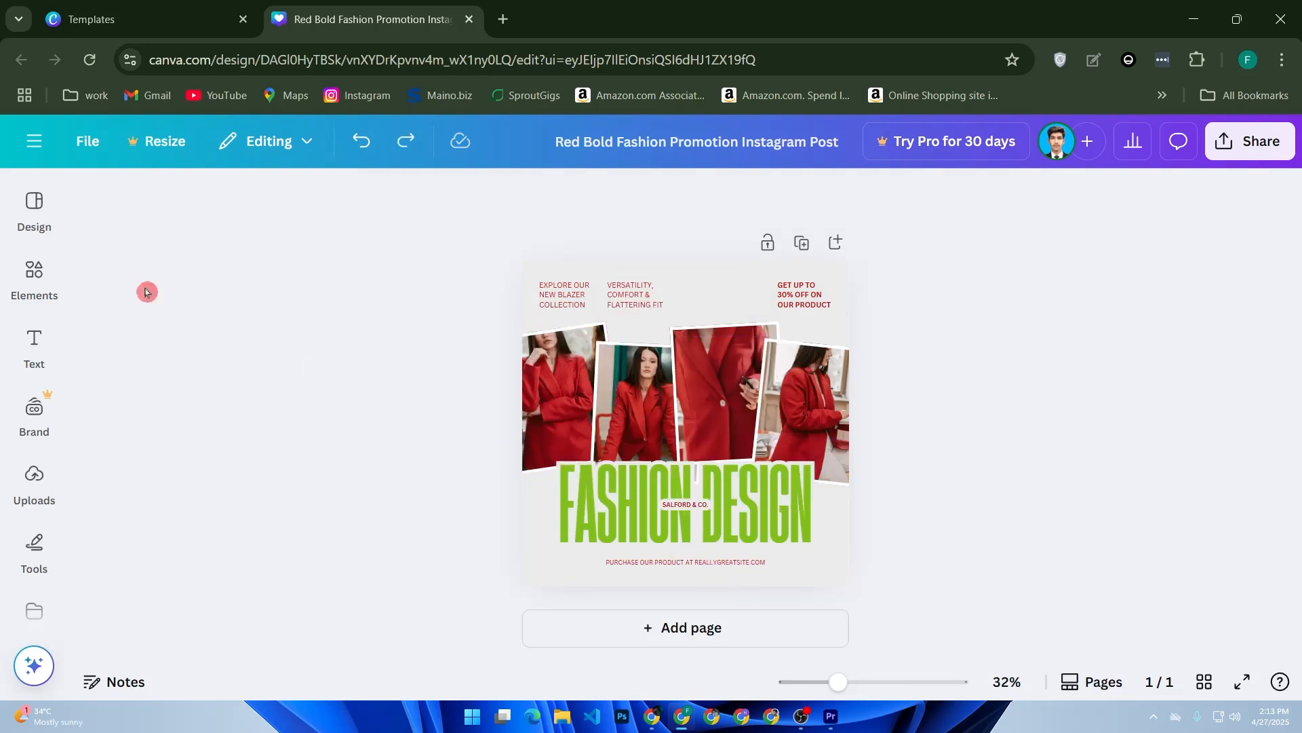
- Replace the leftmost frame's photo with the uploaded image of the smiling man in a black shirt
left_click(35, 495)
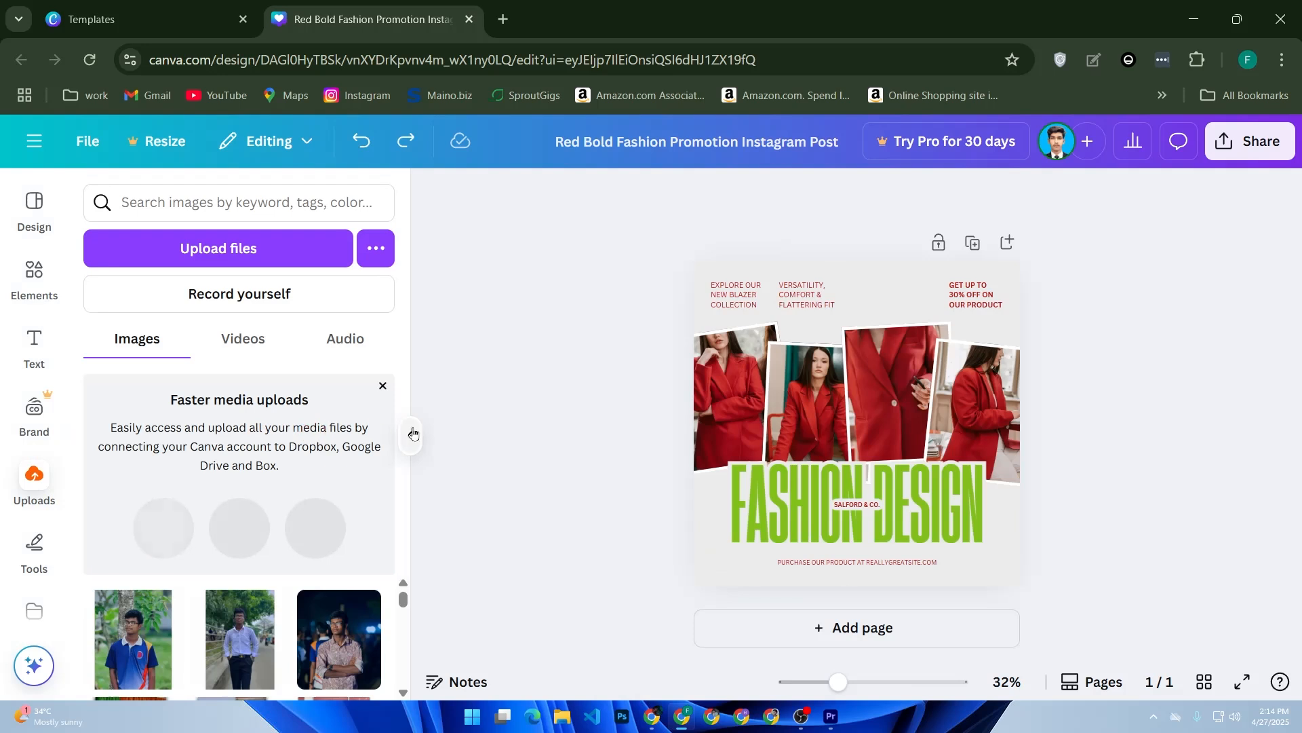
left_click_drag(403, 602, 682, 406)
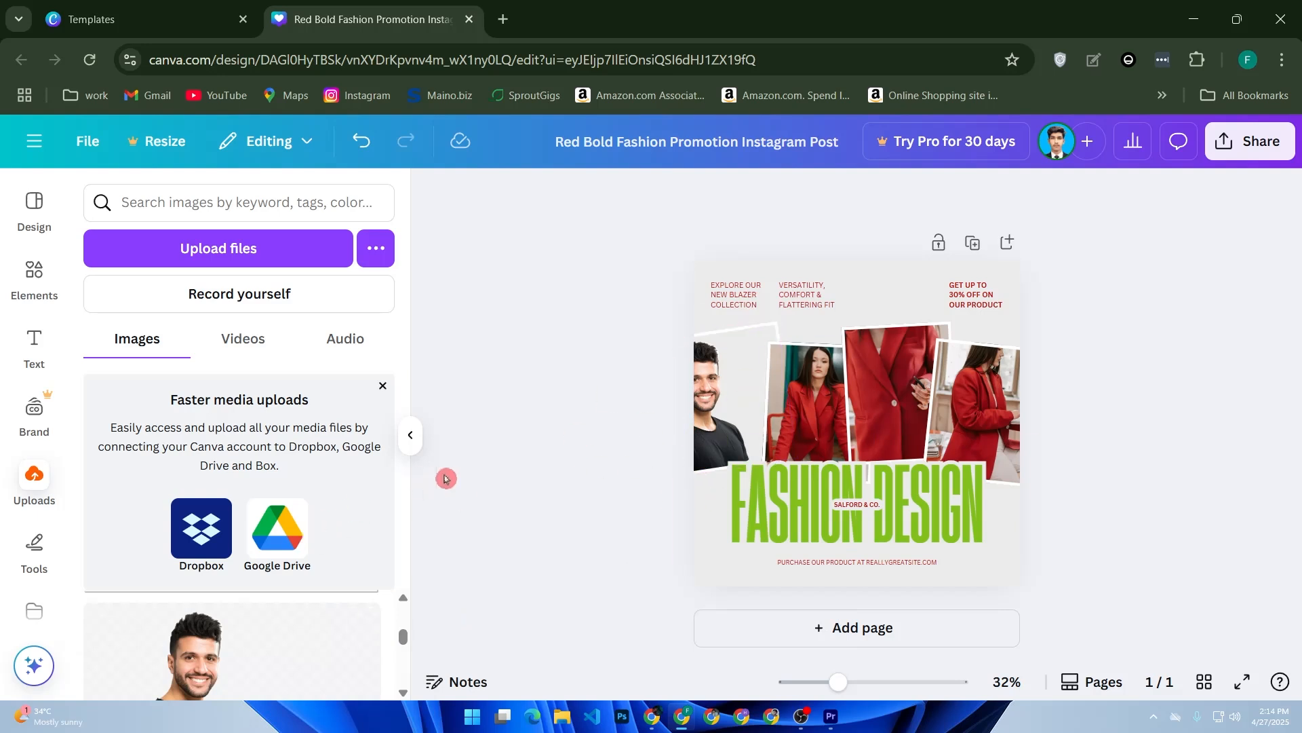
- Replace the photos in the other three frames with the uploaded image of the smiling man in a black shirt
left_click_drag(98, 614, 807, 401)
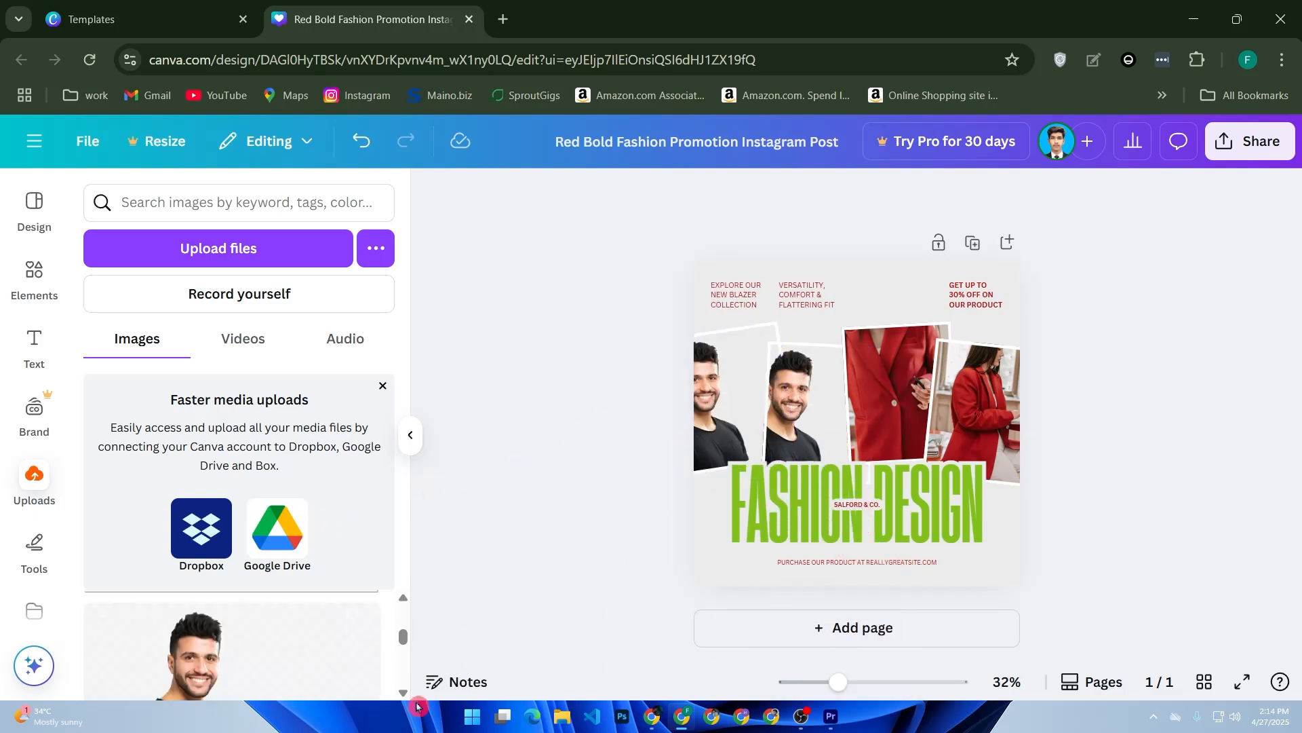
left_click_drag(306, 694, 882, 402)
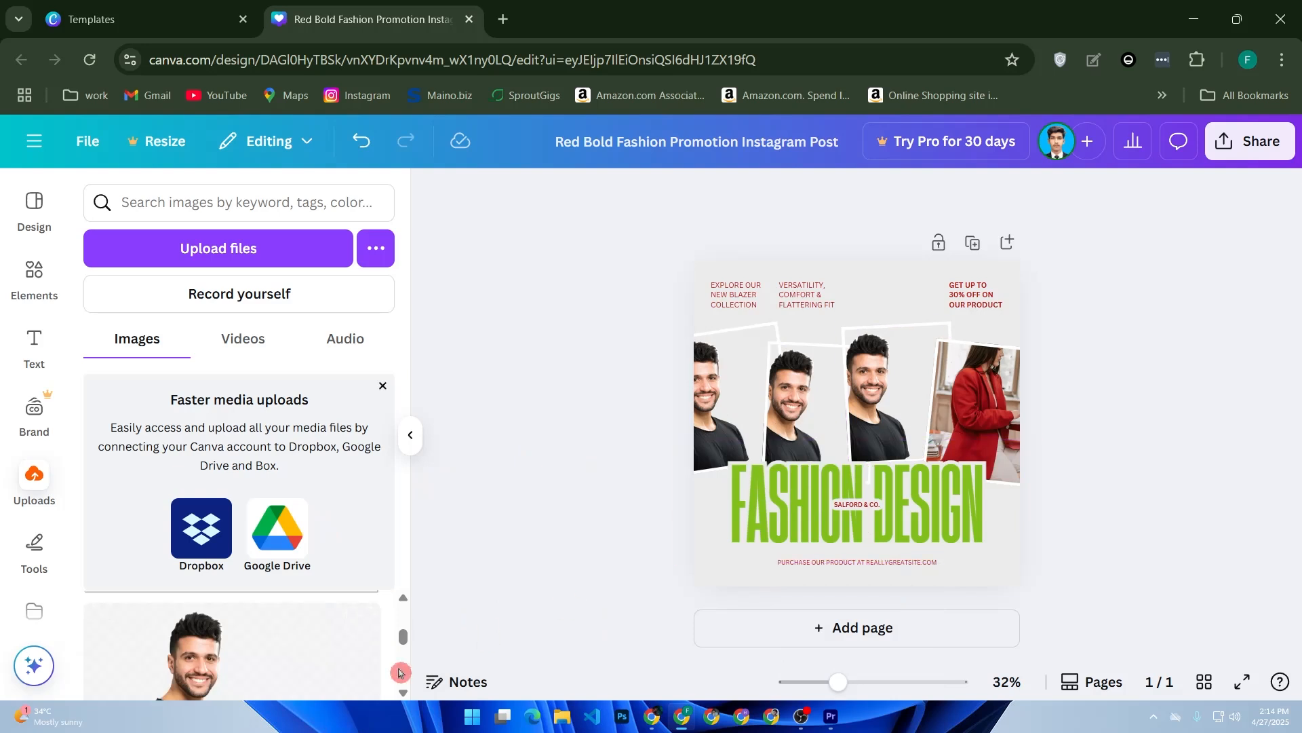
left_click_drag(251, 681, 1014, 410)
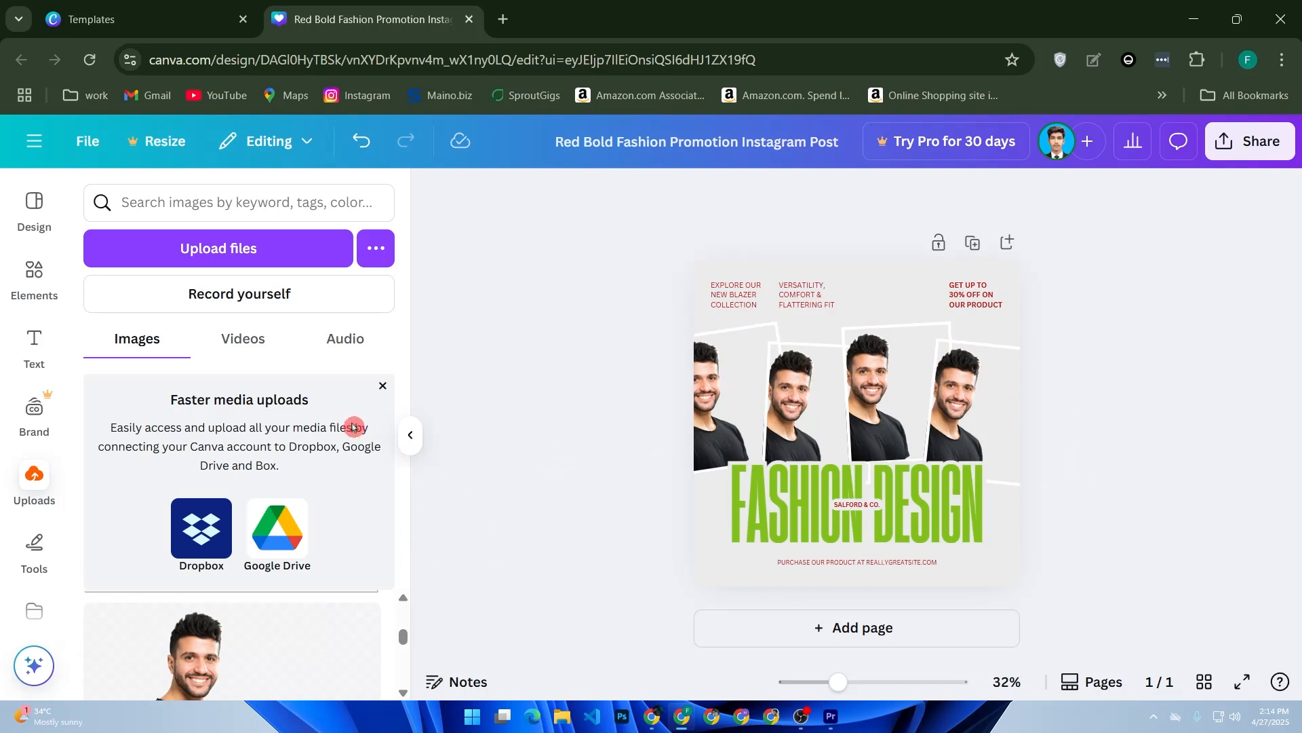
- Add a text box to the post and replace its placeholder wording with "ADD TEXT"
left_click(34, 342)
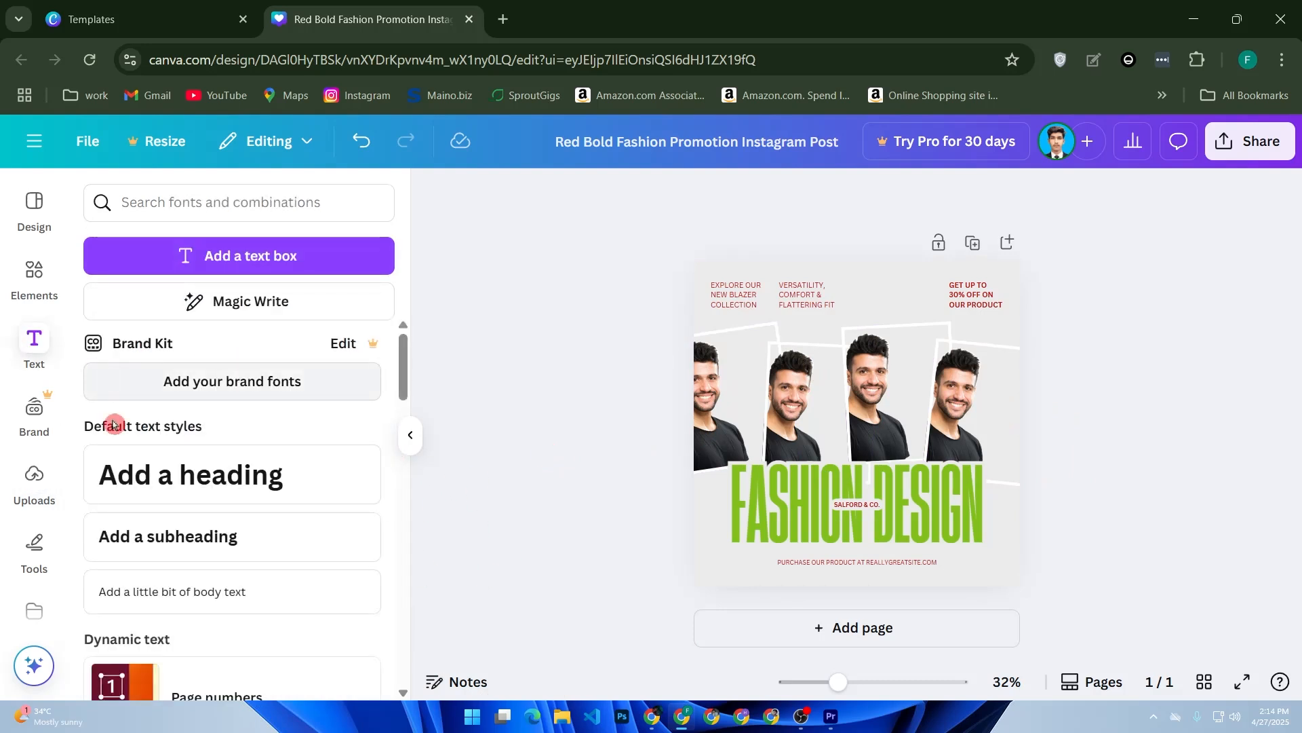
left_click(231, 255)
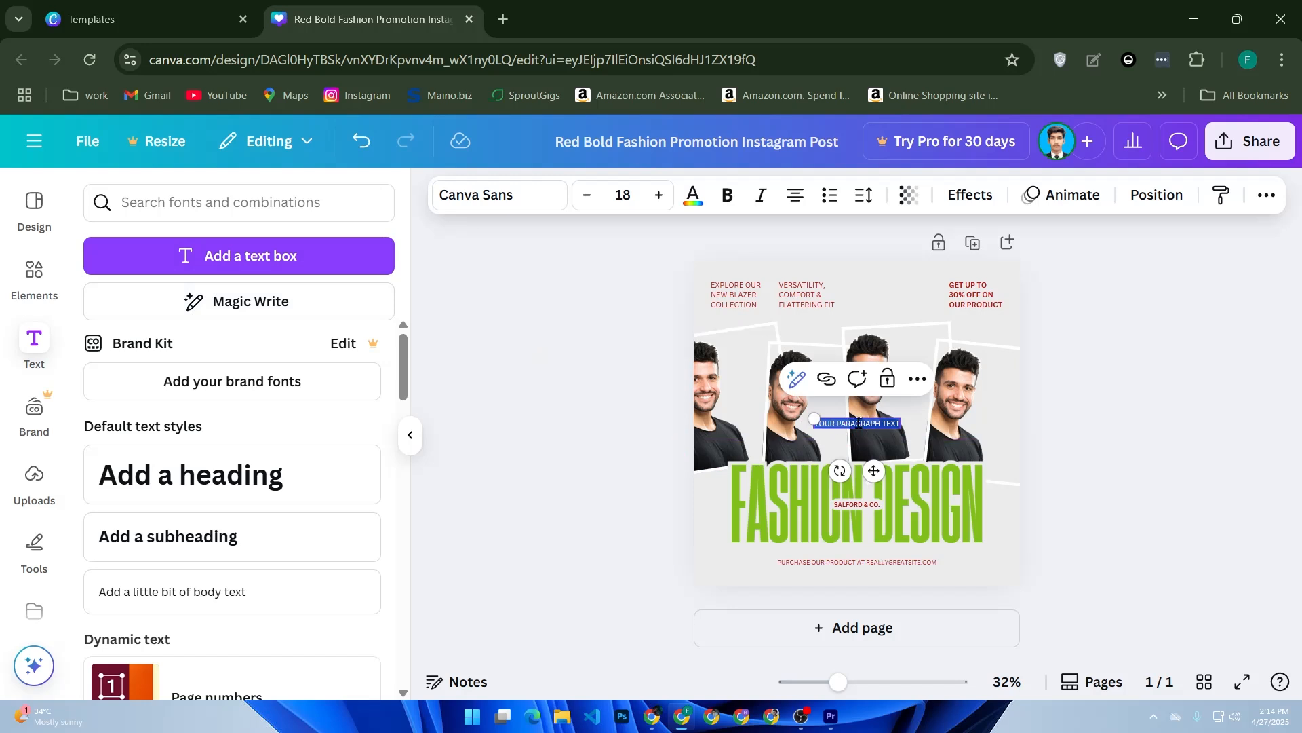
type("HELL")
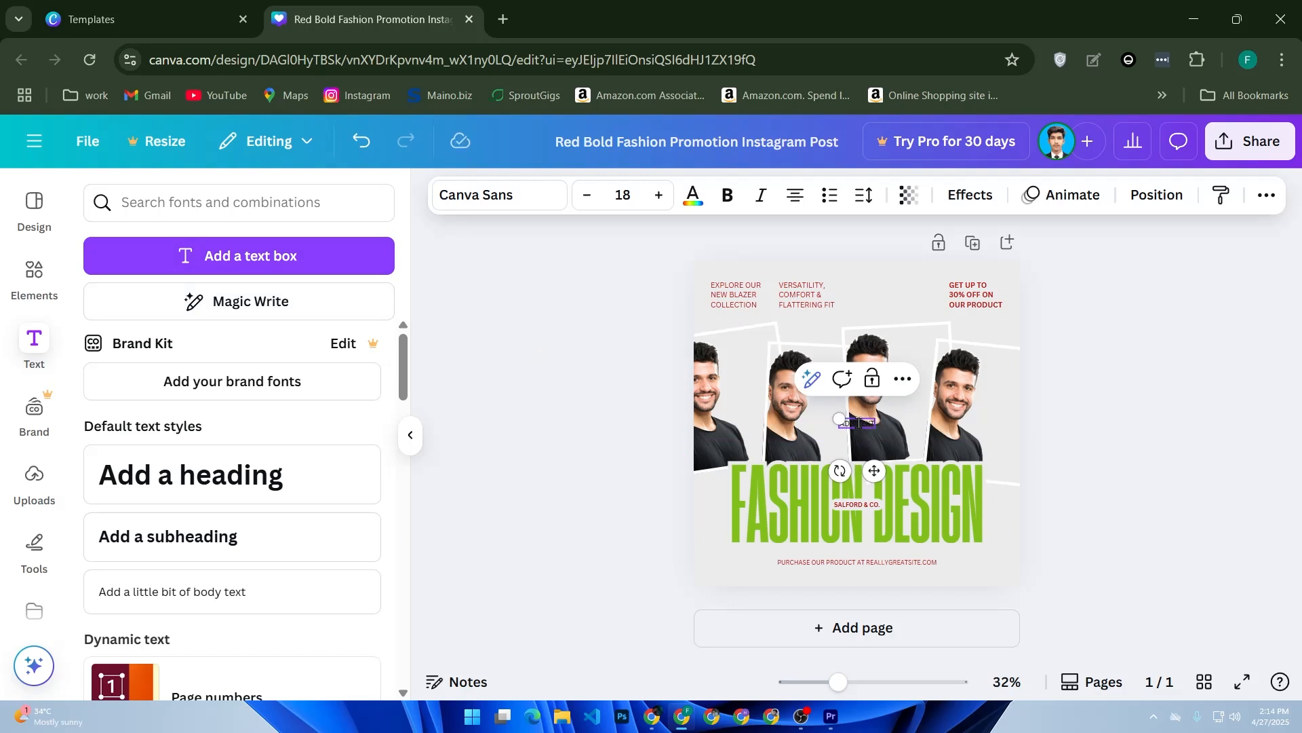
- Set the "ADD TEXT" text color to white from the document colors and close the color options
triple_click(859, 422)
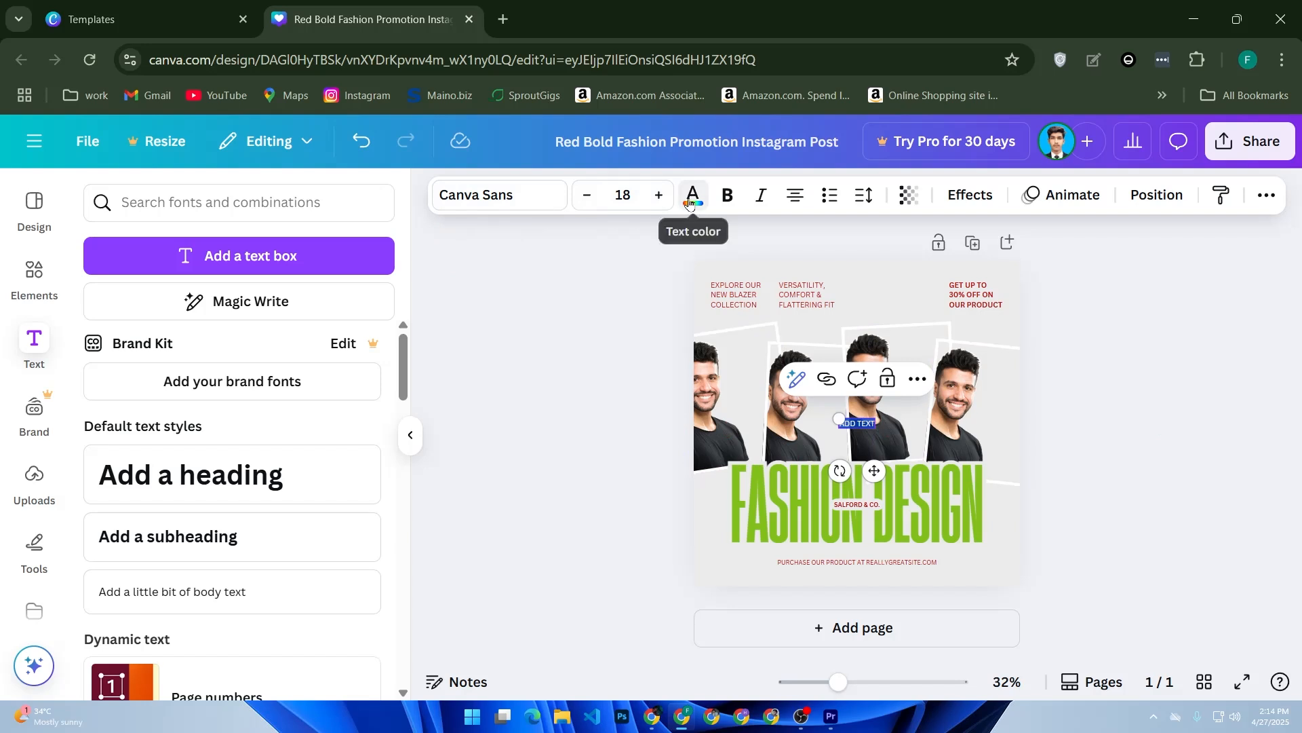
left_click(693, 195)
left_click(375, 345)
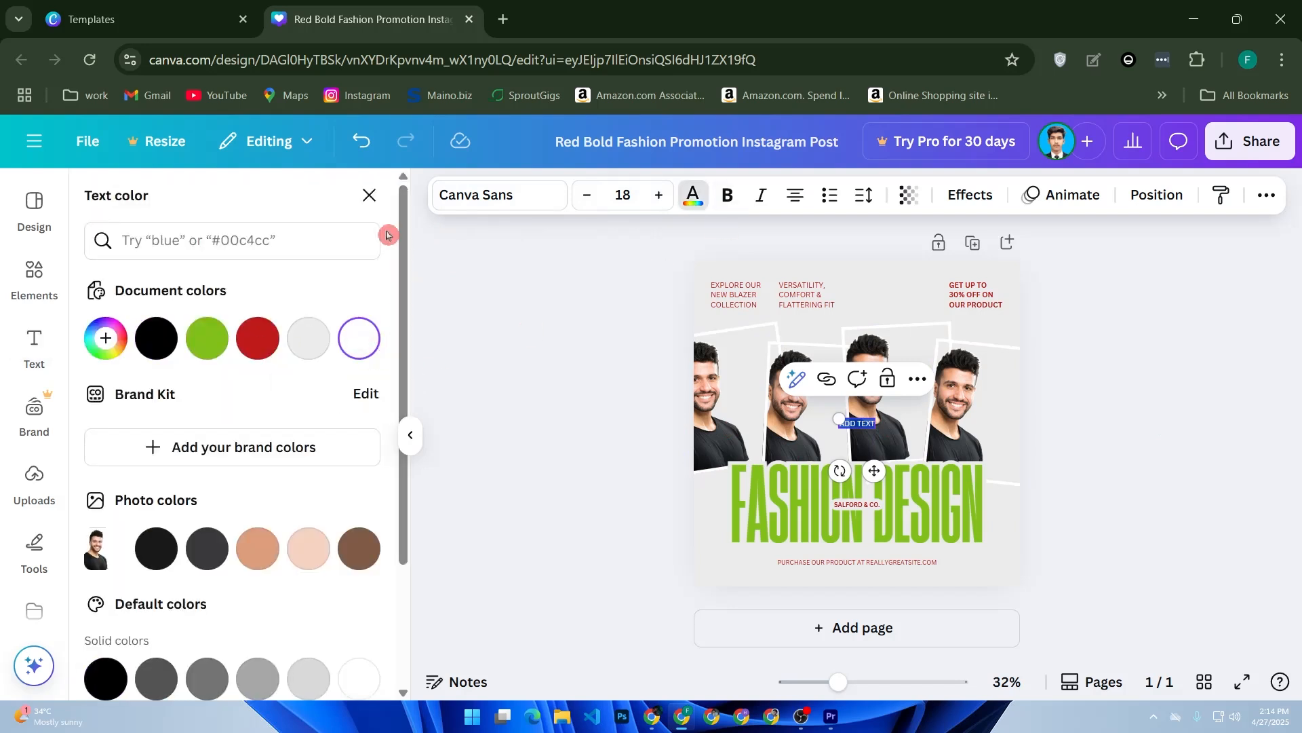
left_click(369, 195)
- Enlarge the "ADD TEXT" text to a font size of about 49.9 and place it just above the headline
left_click_drag(843, 417, 777, 404)
left_click_drag(845, 471, 868, 506)
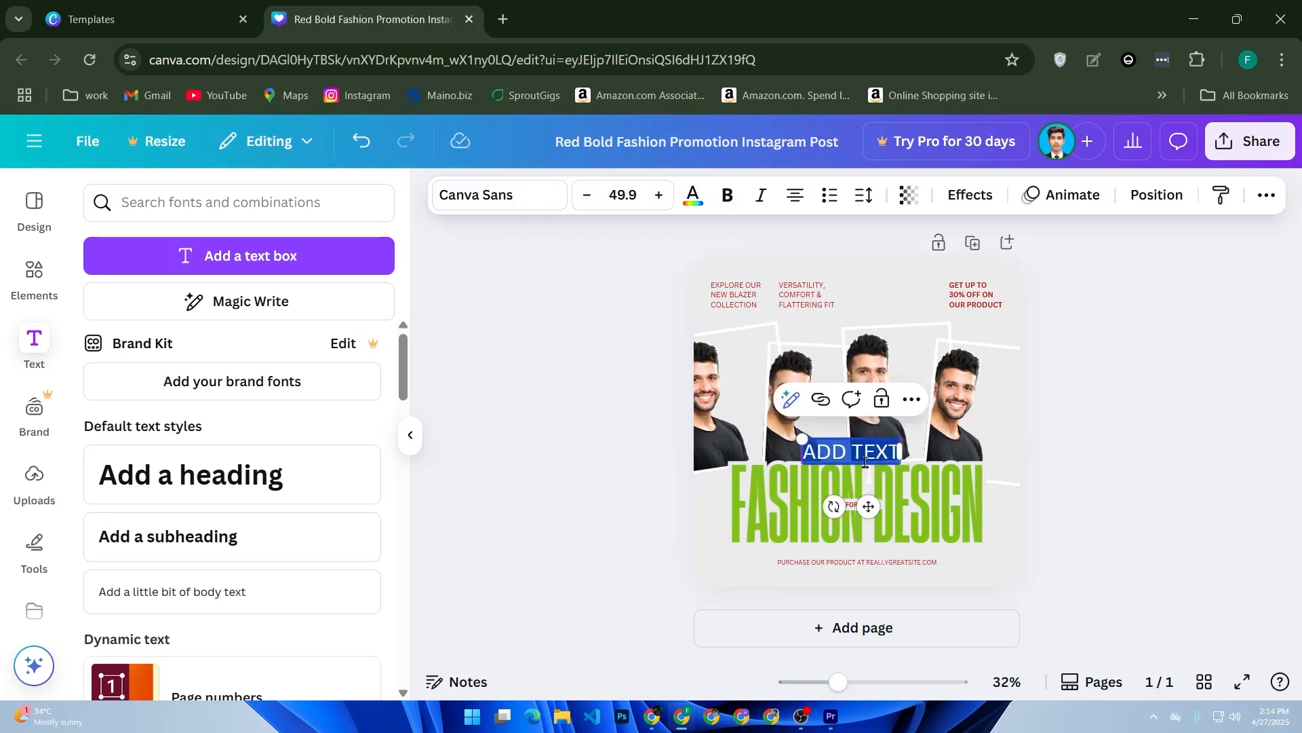
left_click(1058, 460)
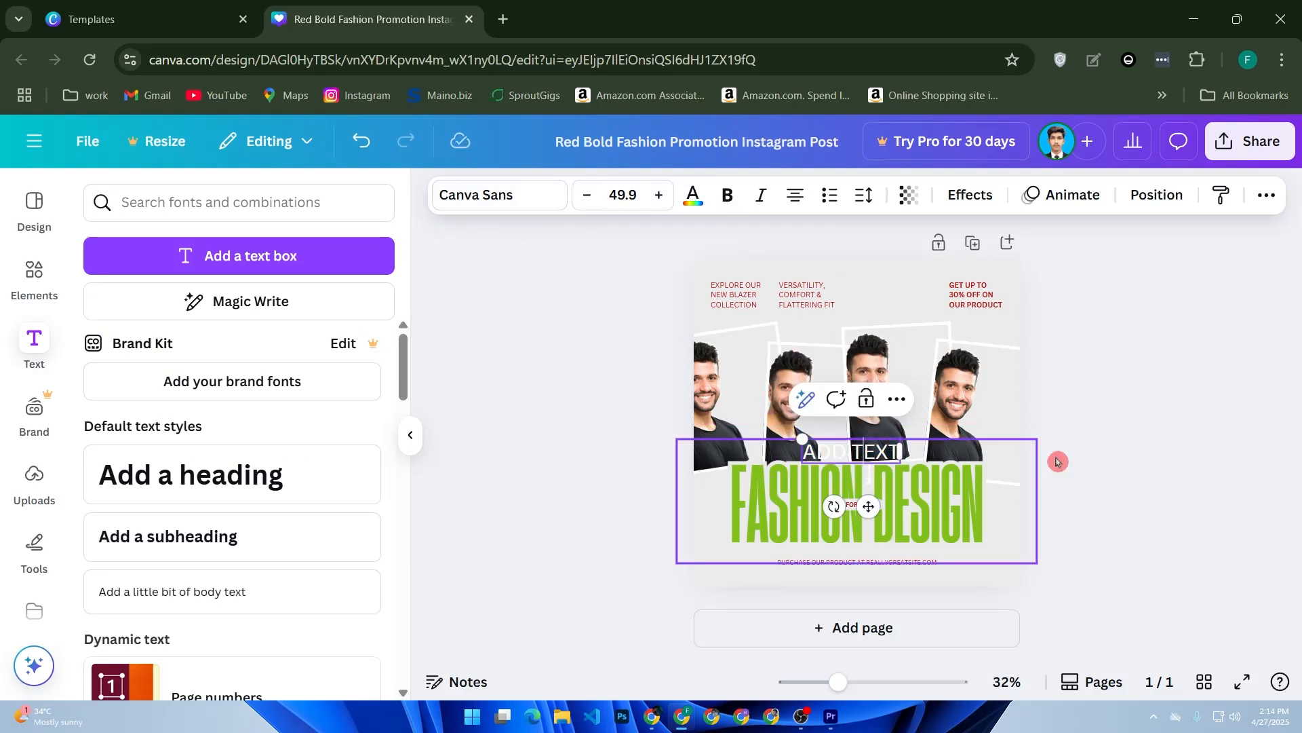
- Align the "ADD TEXT" text box to the horizontal center of the page and deselect it
triple_click(875, 451)
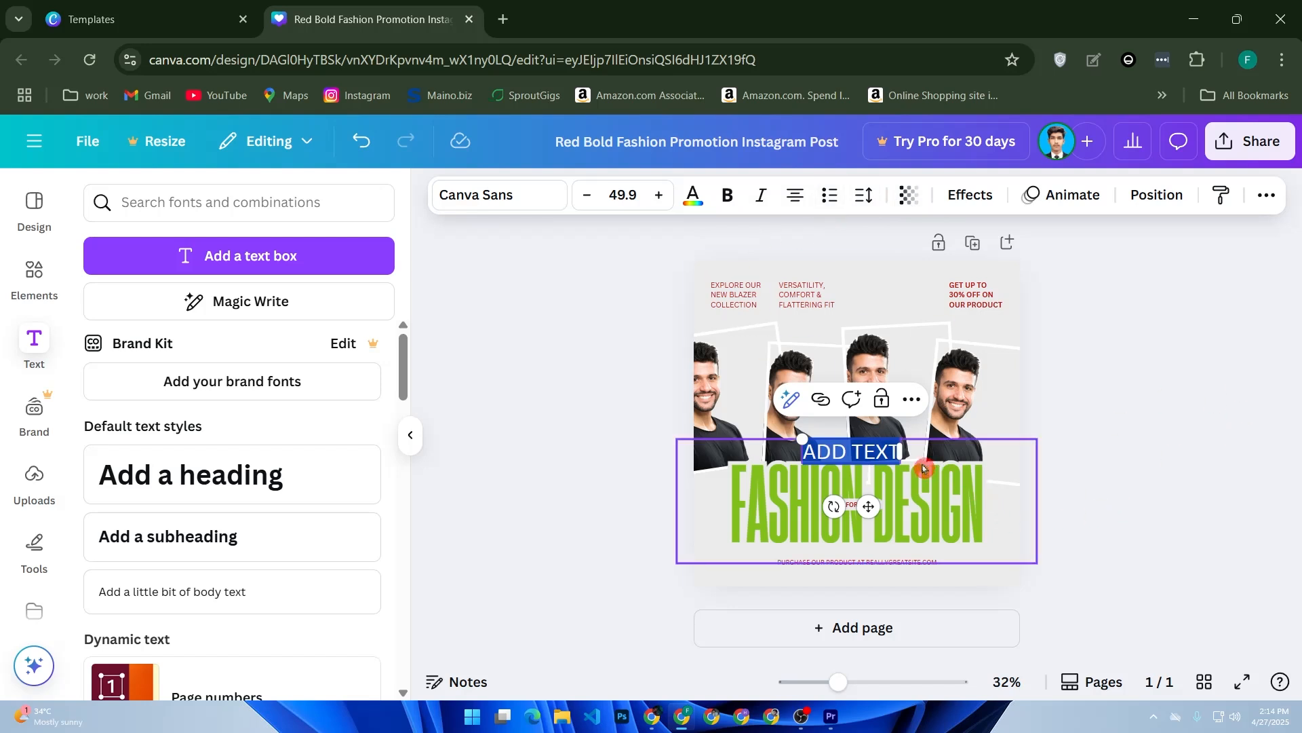
left_click(913, 401)
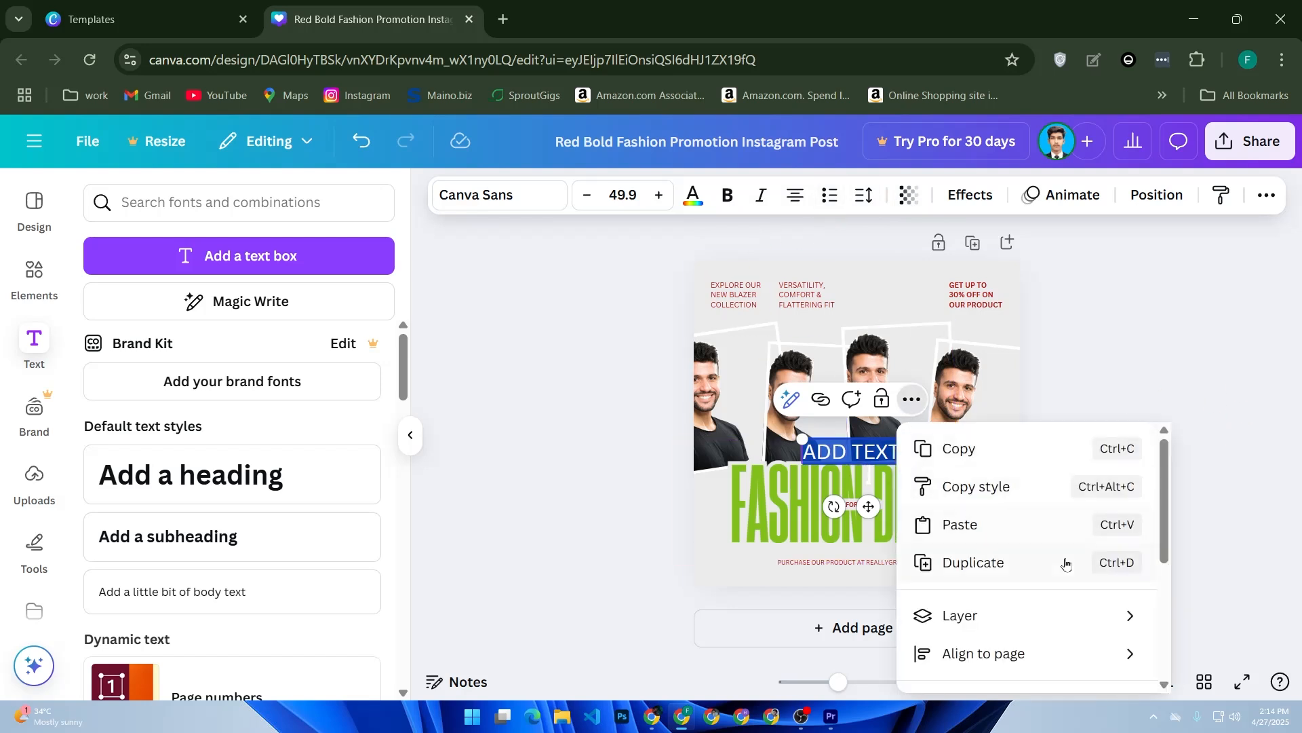
scroll(1065, 563, "down", 2)
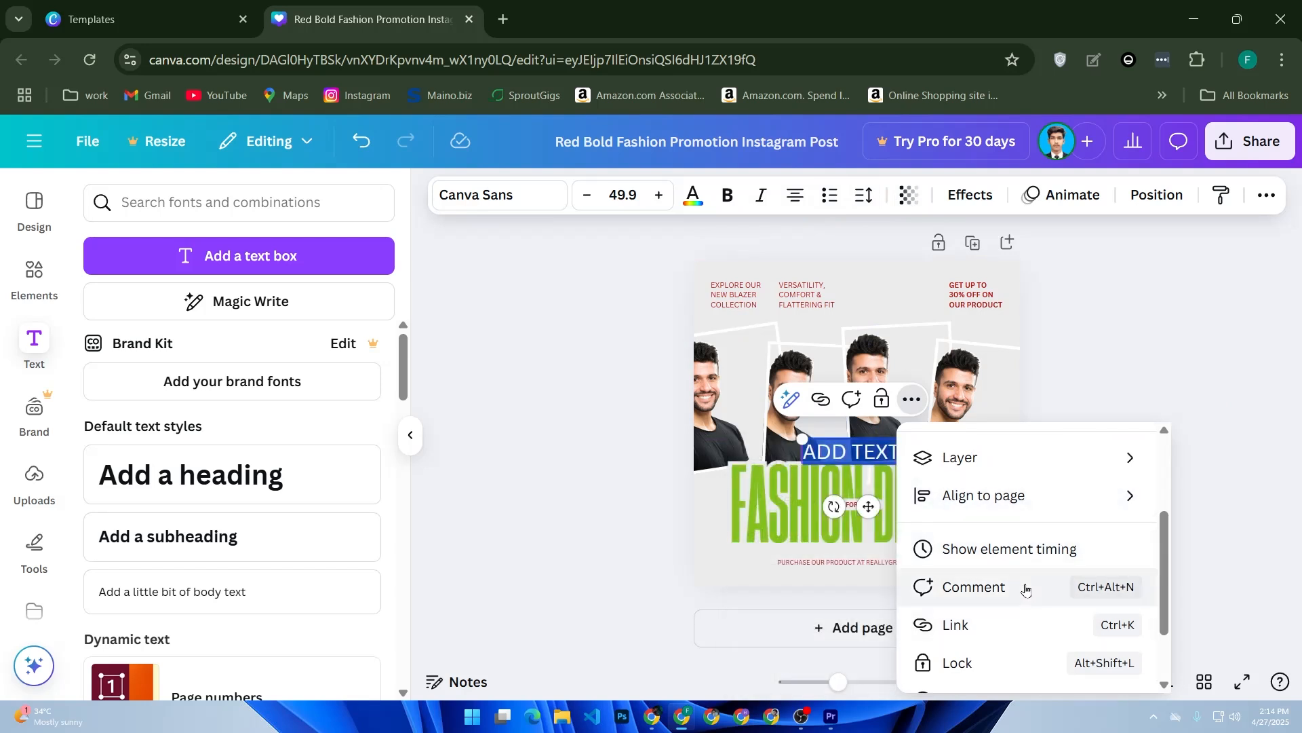
scroll(1027, 589, "down", 2)
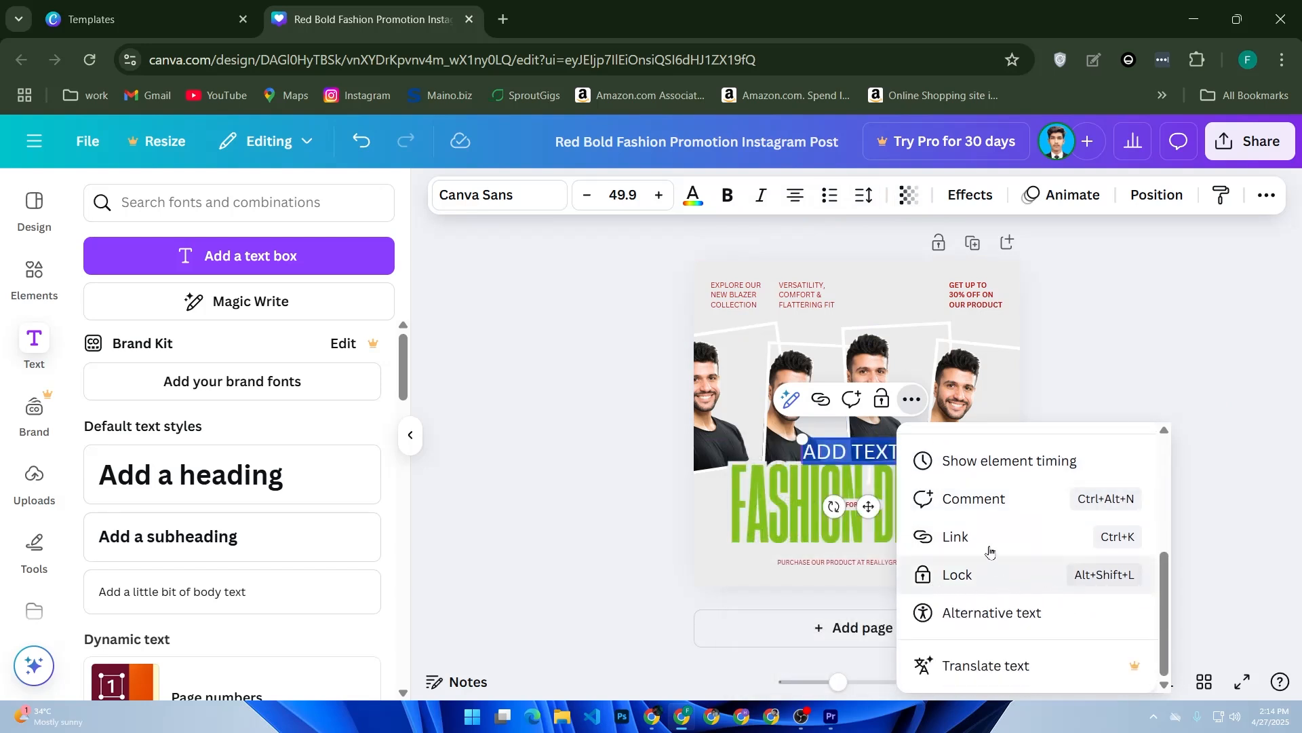
scroll(997, 551, "up", 3)
scroll(994, 567, "down", 1)
scroll(995, 573, "up", 1)
scroll(1007, 536, "up", 2)
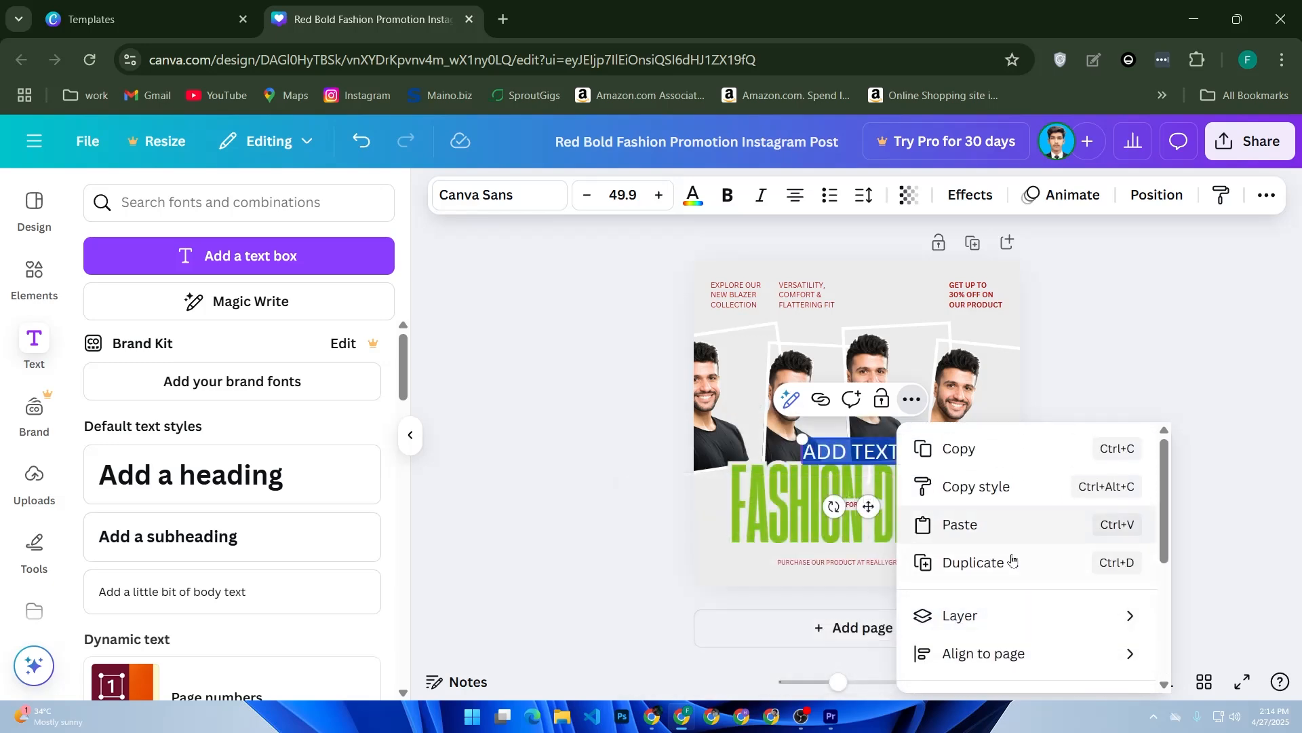
mouse_move(998, 662)
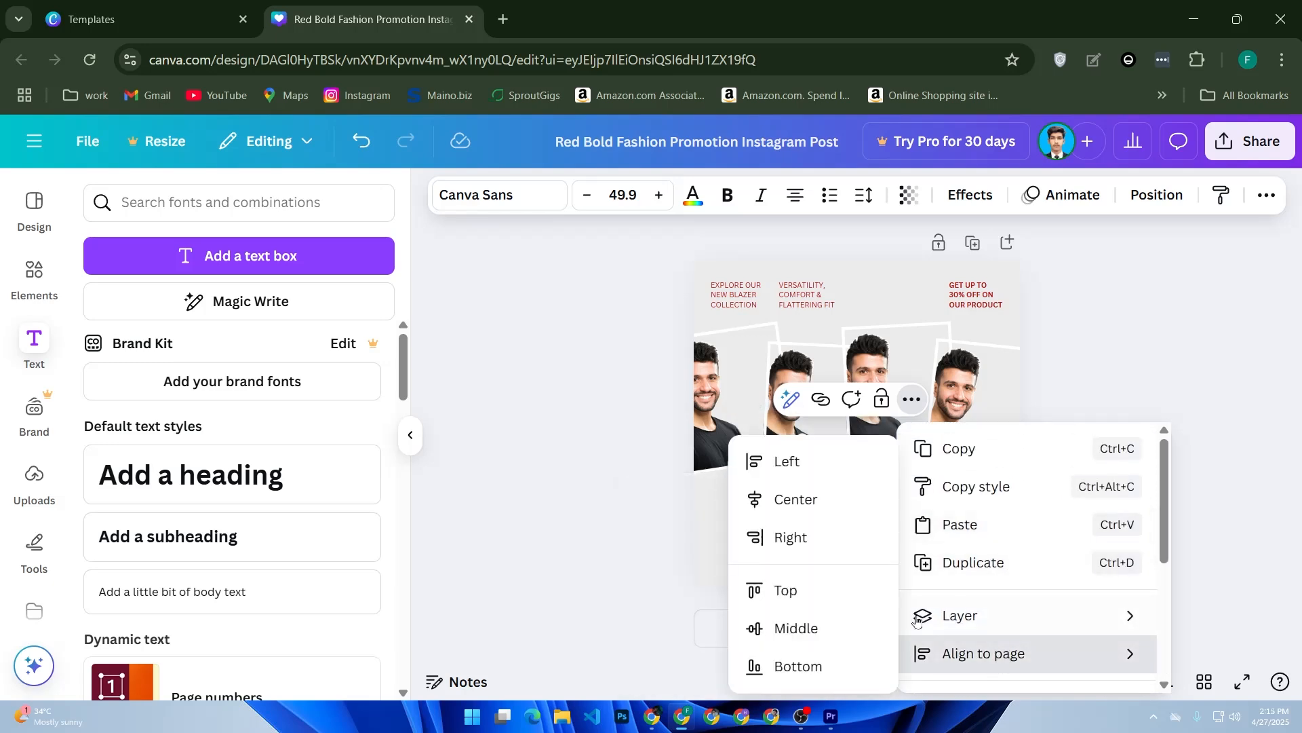
left_click(833, 504)
left_click(613, 539)
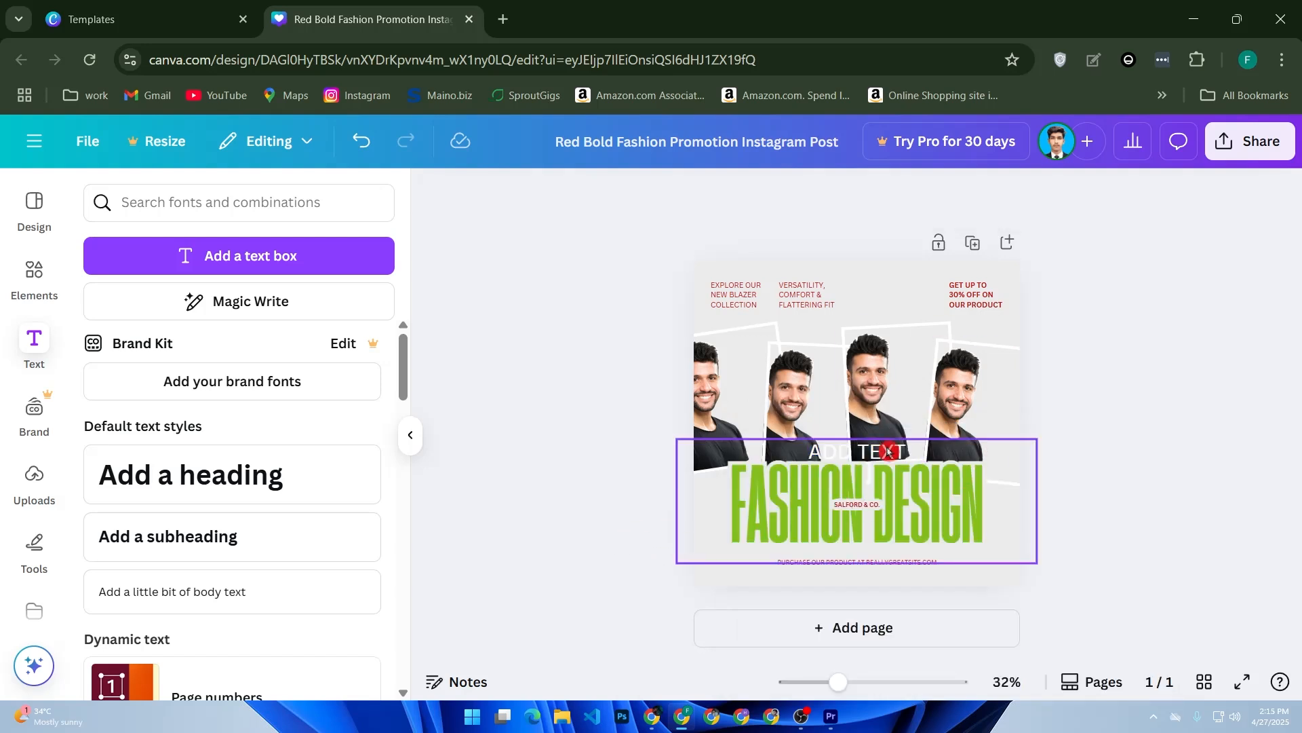
- Change the "ADD TEXT" text color to the headline's green from the document colors
left_click(856, 454)
double_click(859, 455)
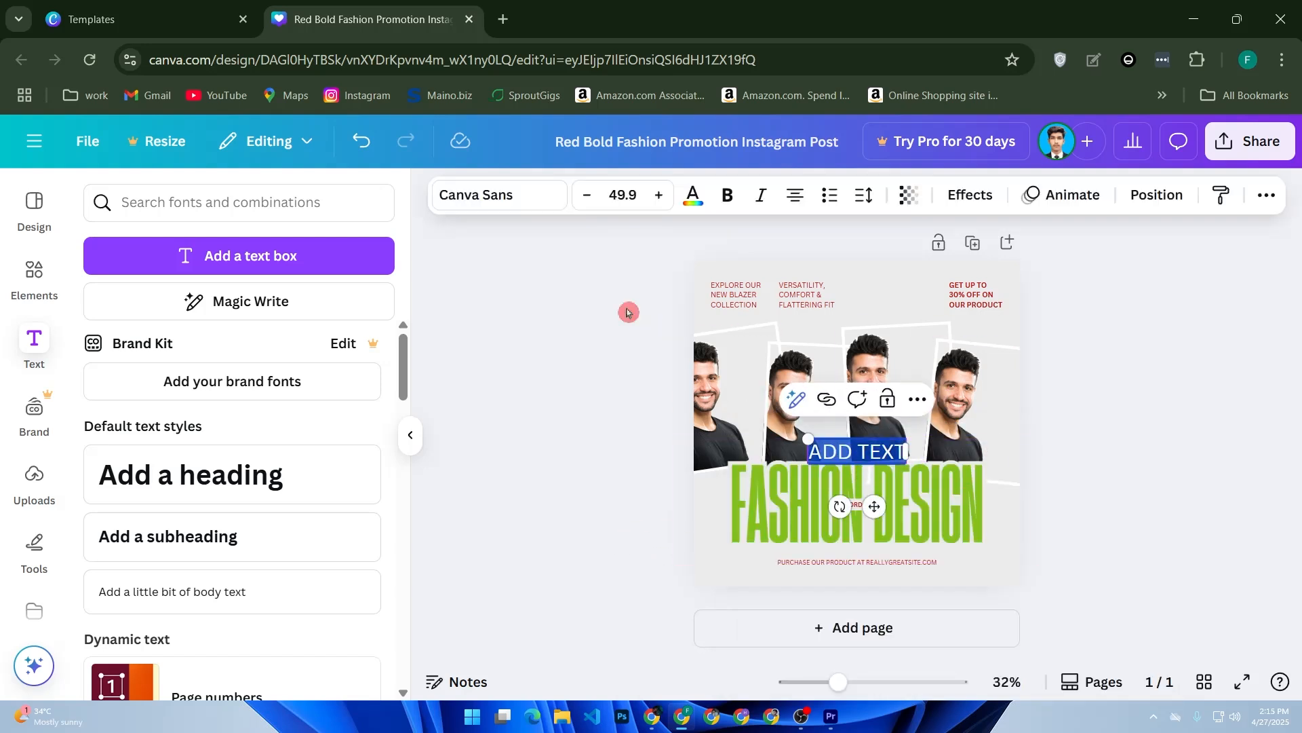
left_click(692, 196)
left_click(164, 349)
left_click(617, 451)
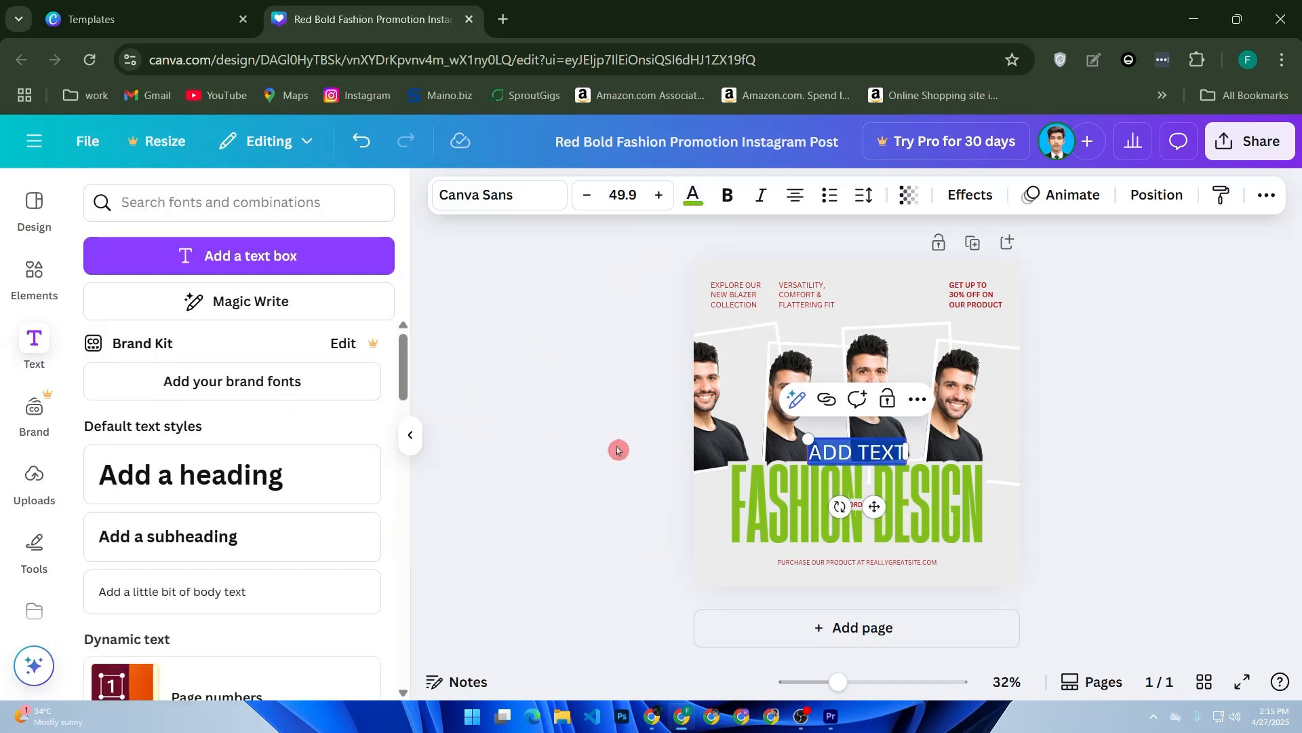
left_click(499, 484)
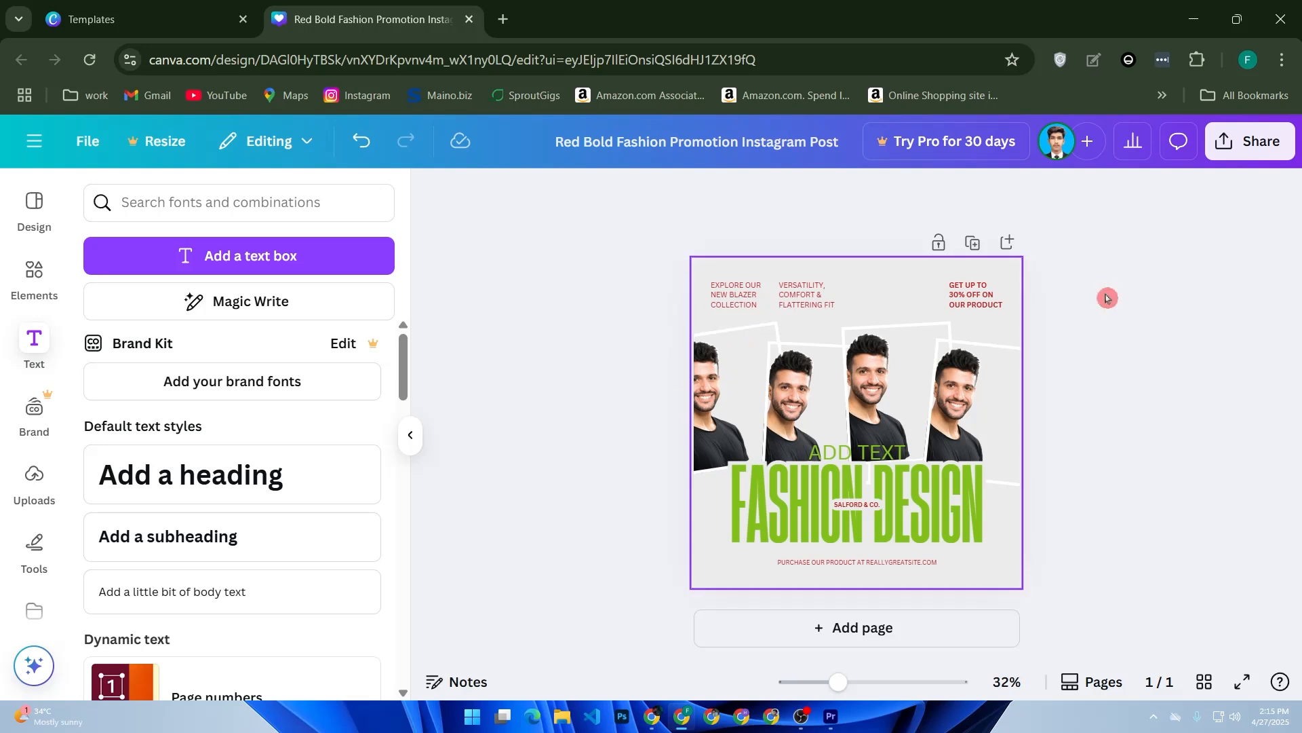
- Set the post's background to the custom light green #BCECAD and close the color options
left_click(912, 287)
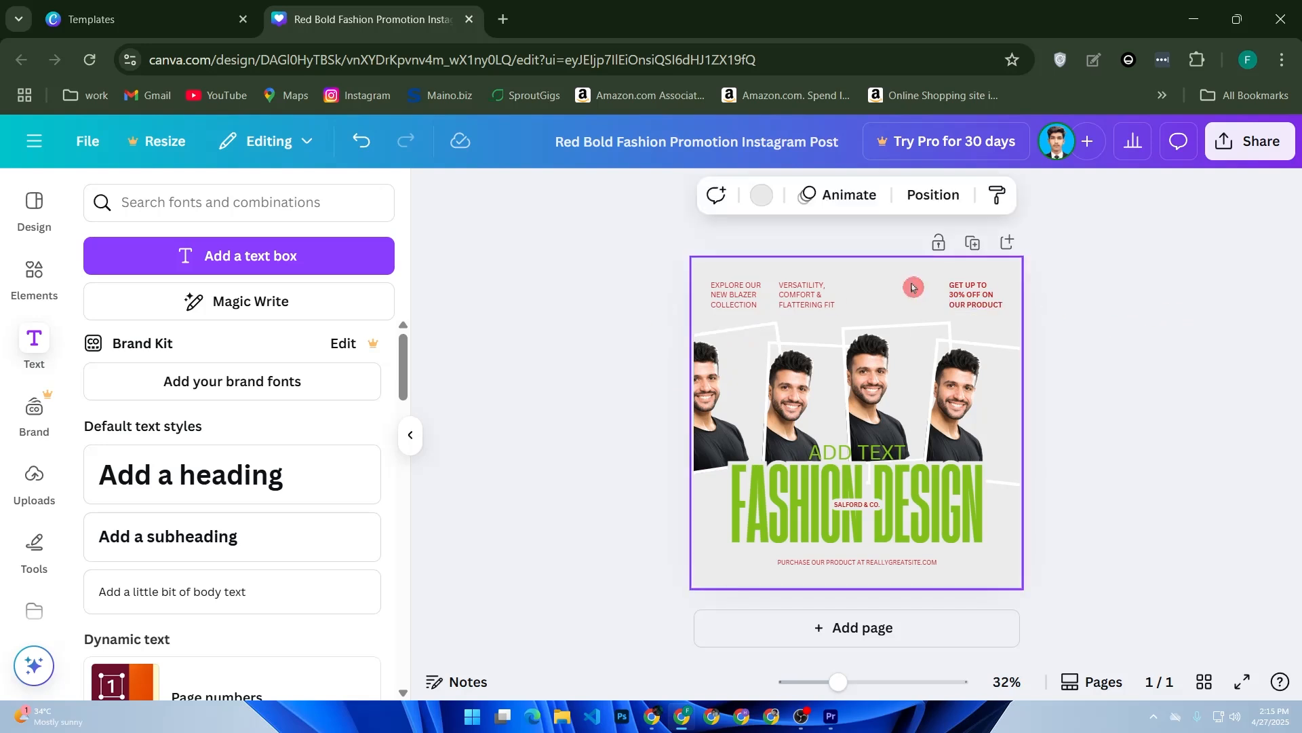
left_click(761, 195)
left_click(207, 339)
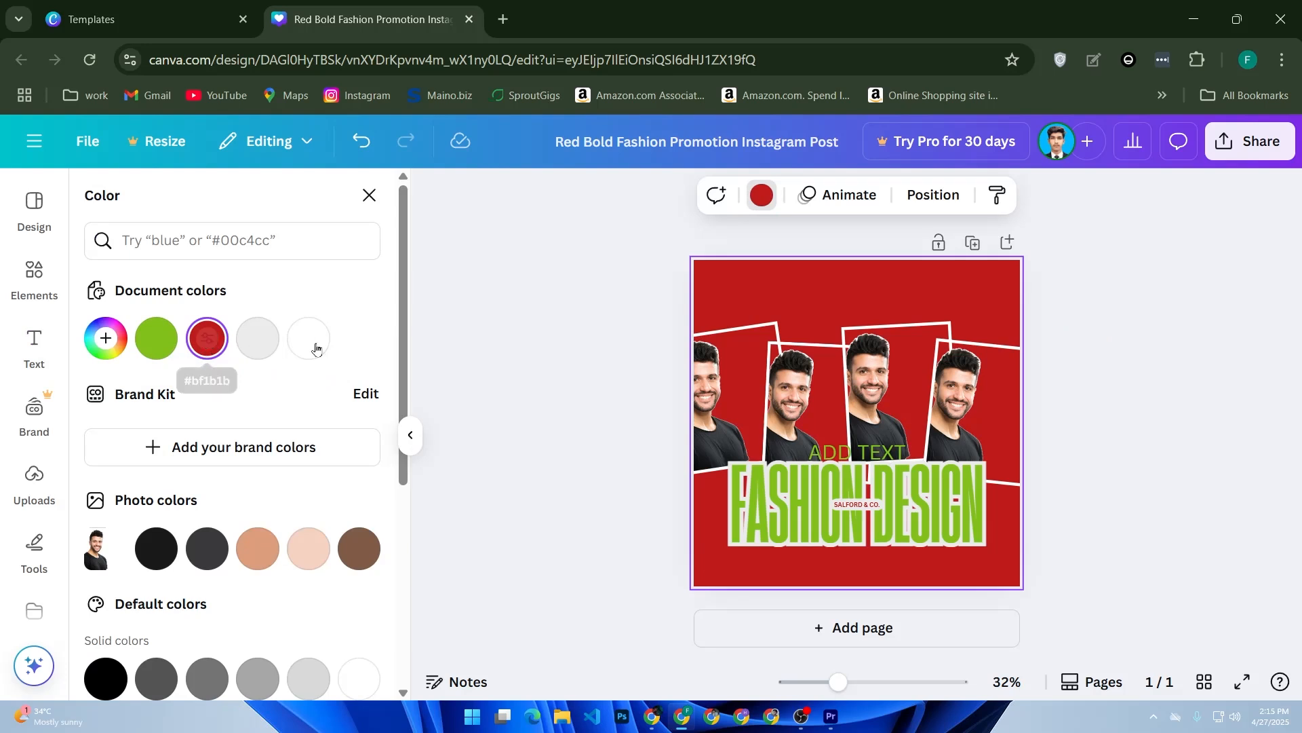
left_click(134, 349)
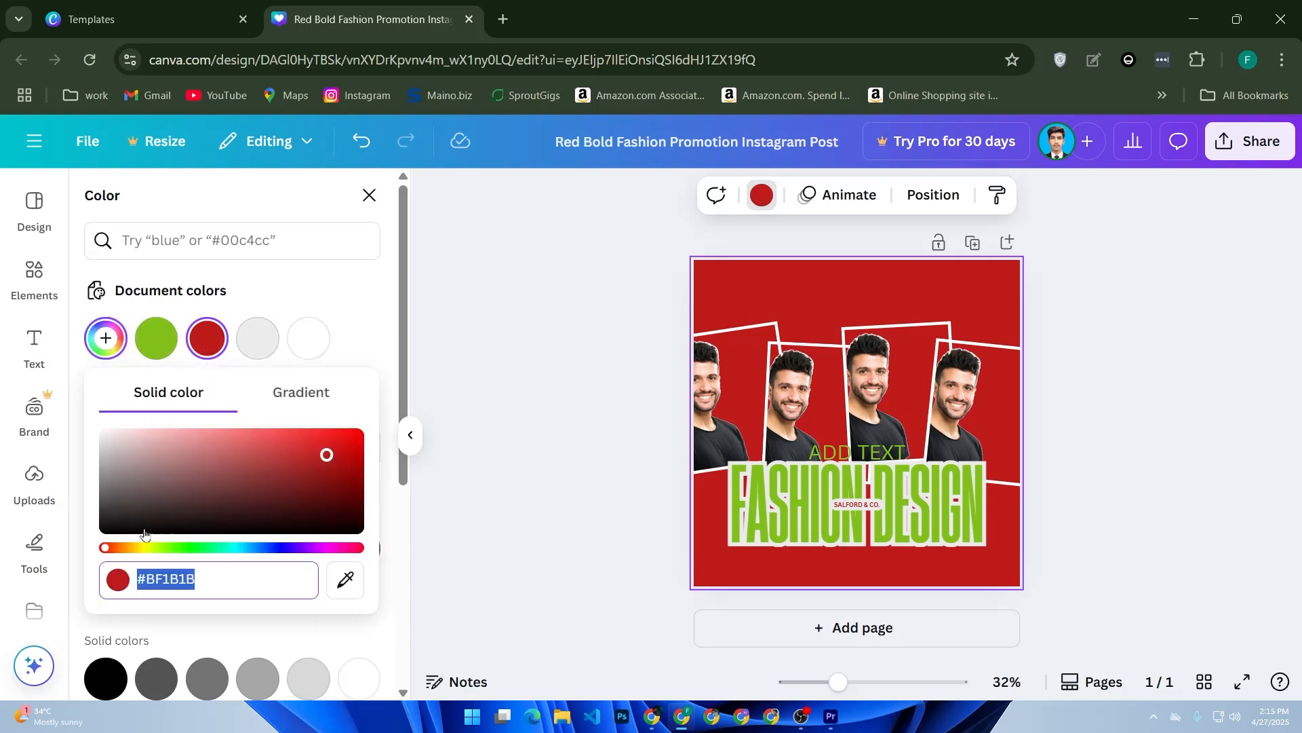
left_click_drag(109, 549, 180, 548)
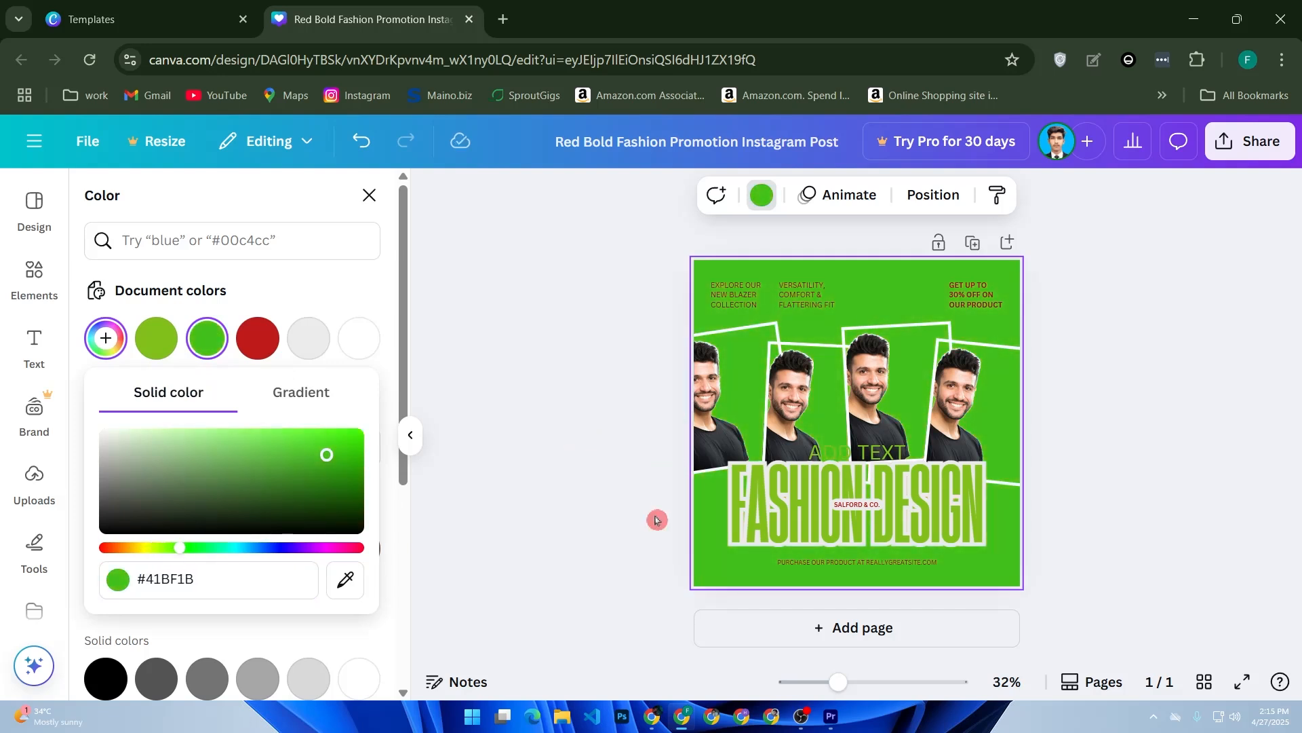
left_click_drag(202, 457, 171, 435)
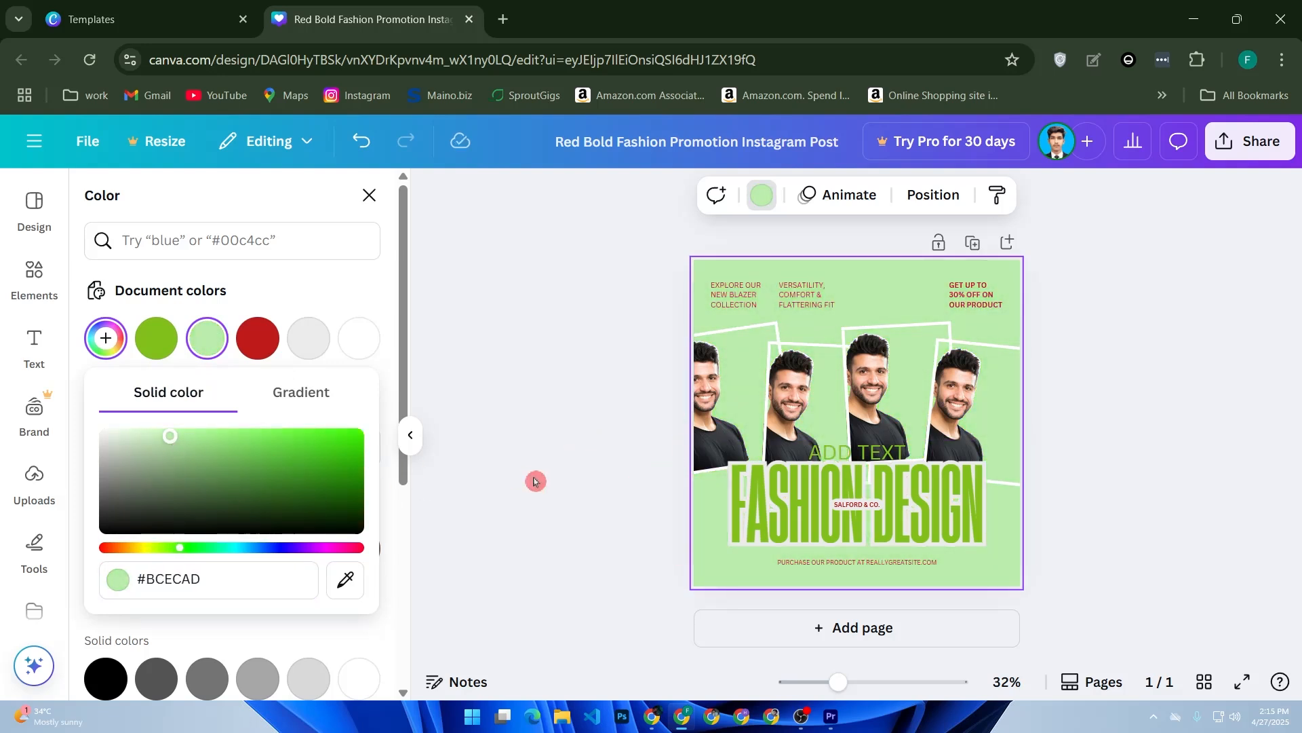
left_click(535, 480)
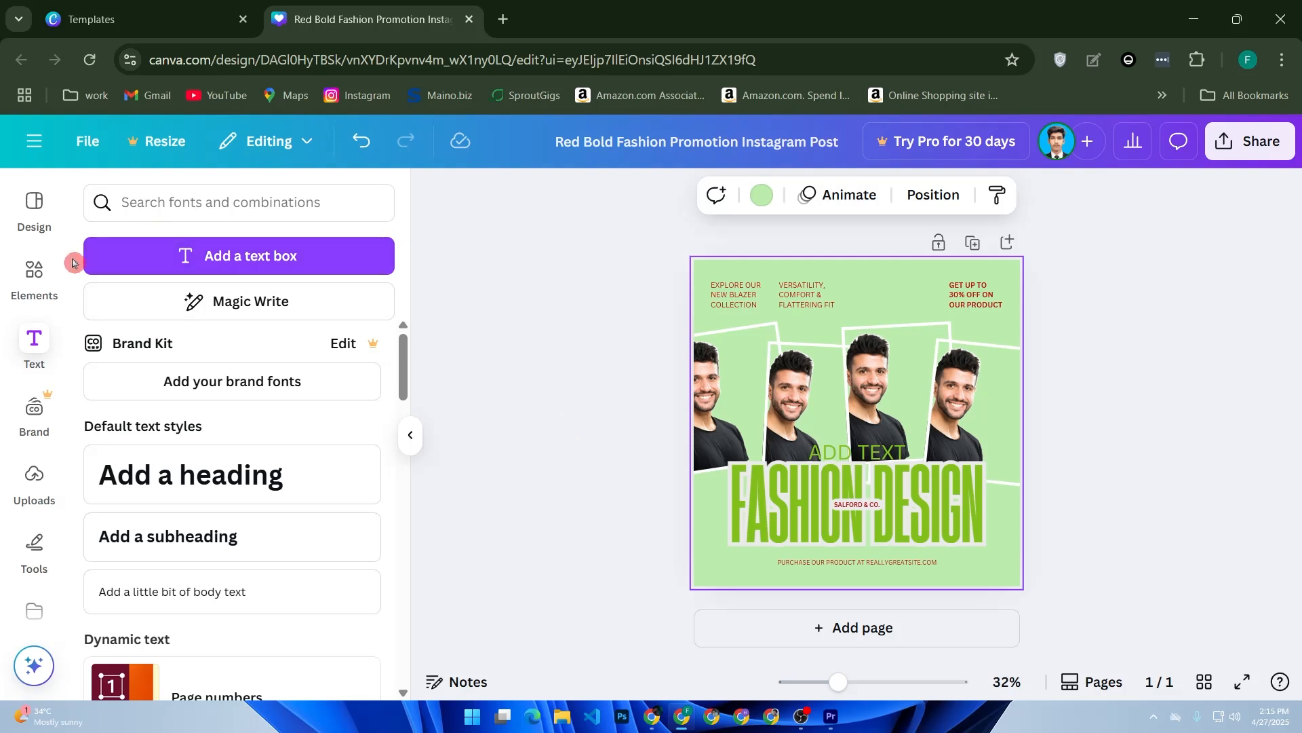
- Add a circle shape from the elements library and place it over the third man's photo
left_click(35, 276)
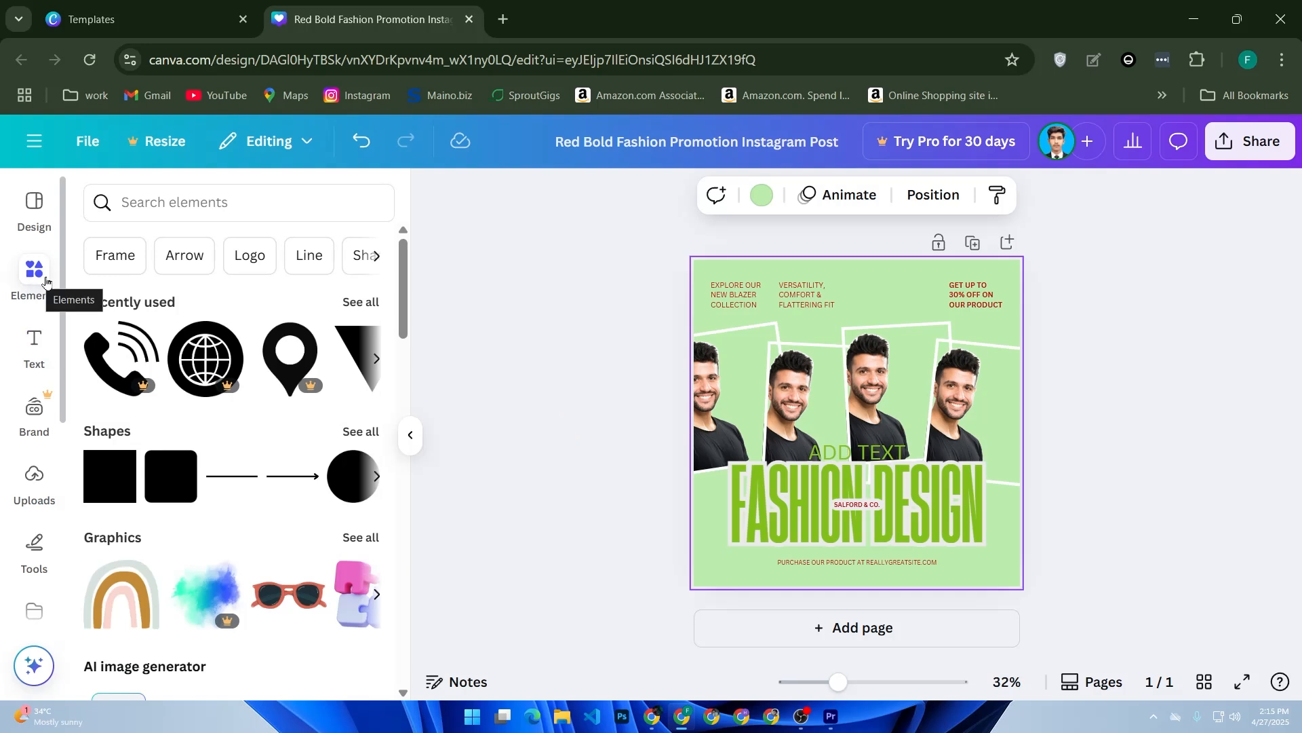
scroll(161, 366, "down", 3)
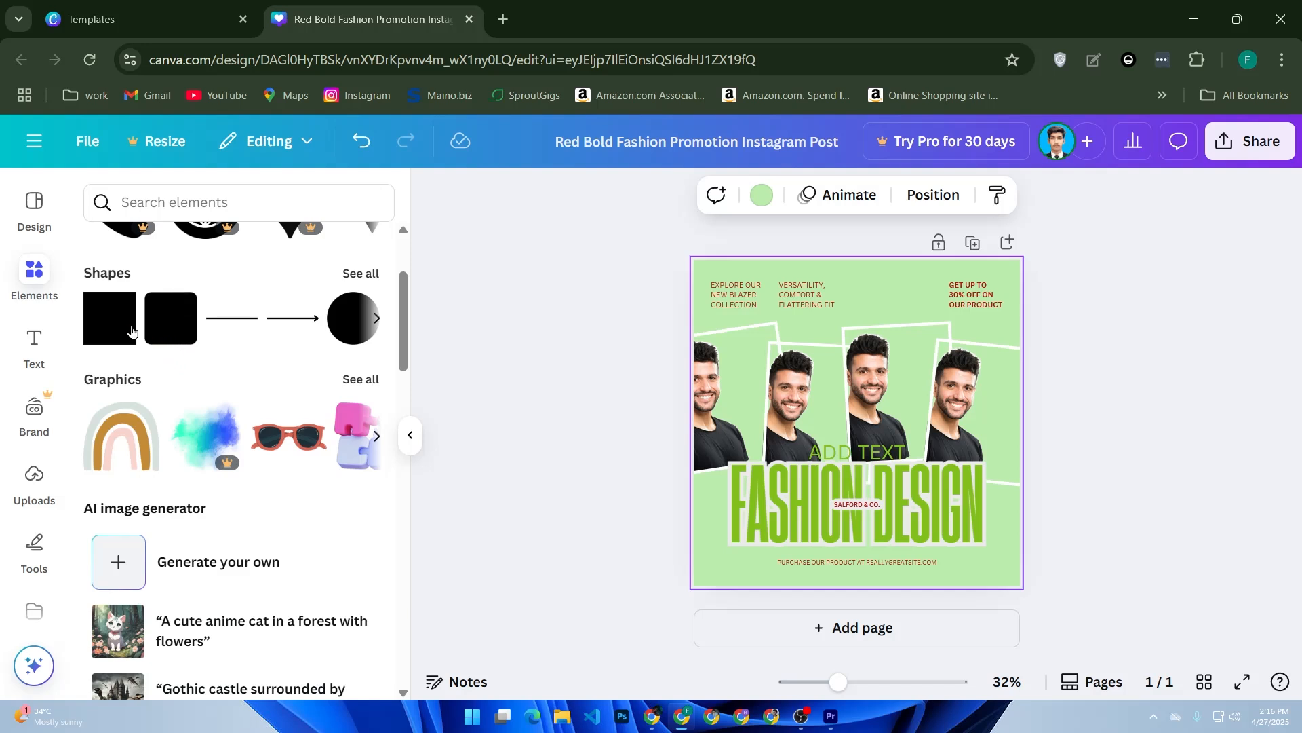
left_click_drag(333, 325, 826, 415)
left_click_drag(356, 317, 843, 371)
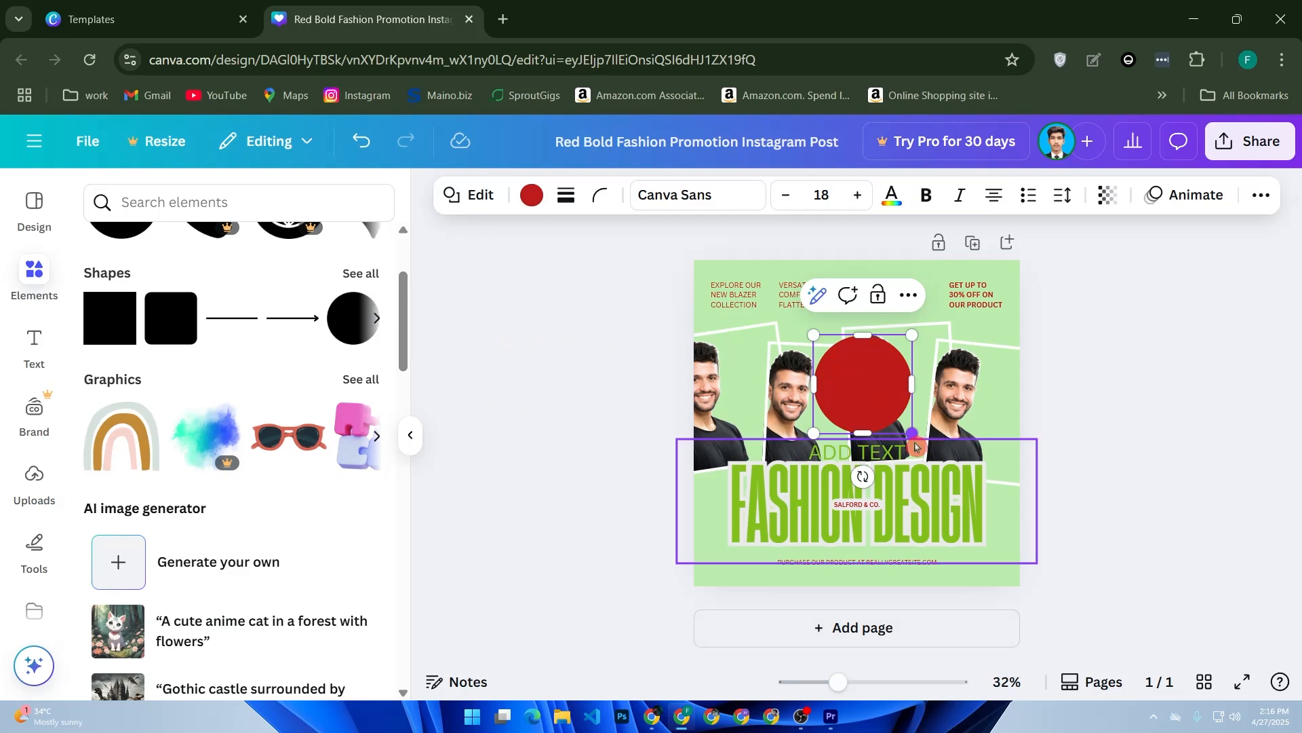
- Send the red circle backward in the layer order, behind the third man's photo, and reselect it
left_click(910, 294)
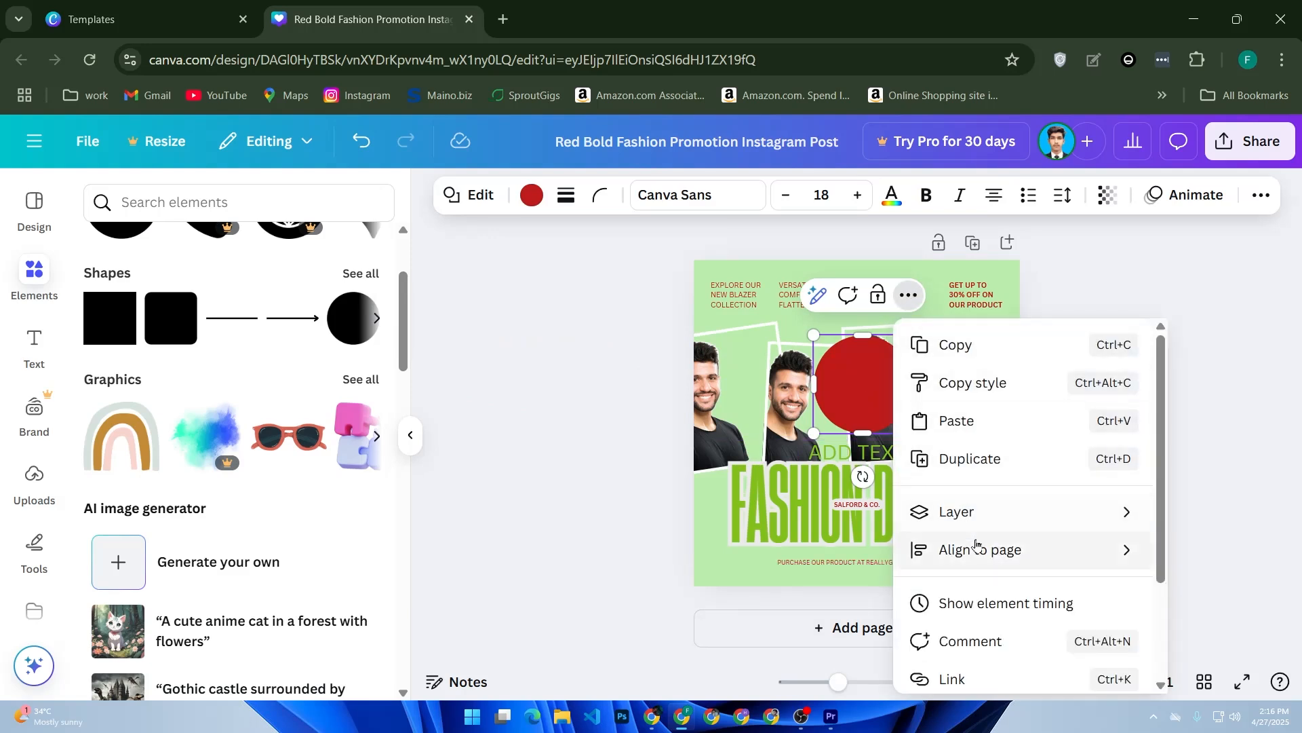
scroll(1023, 474, "down", 3)
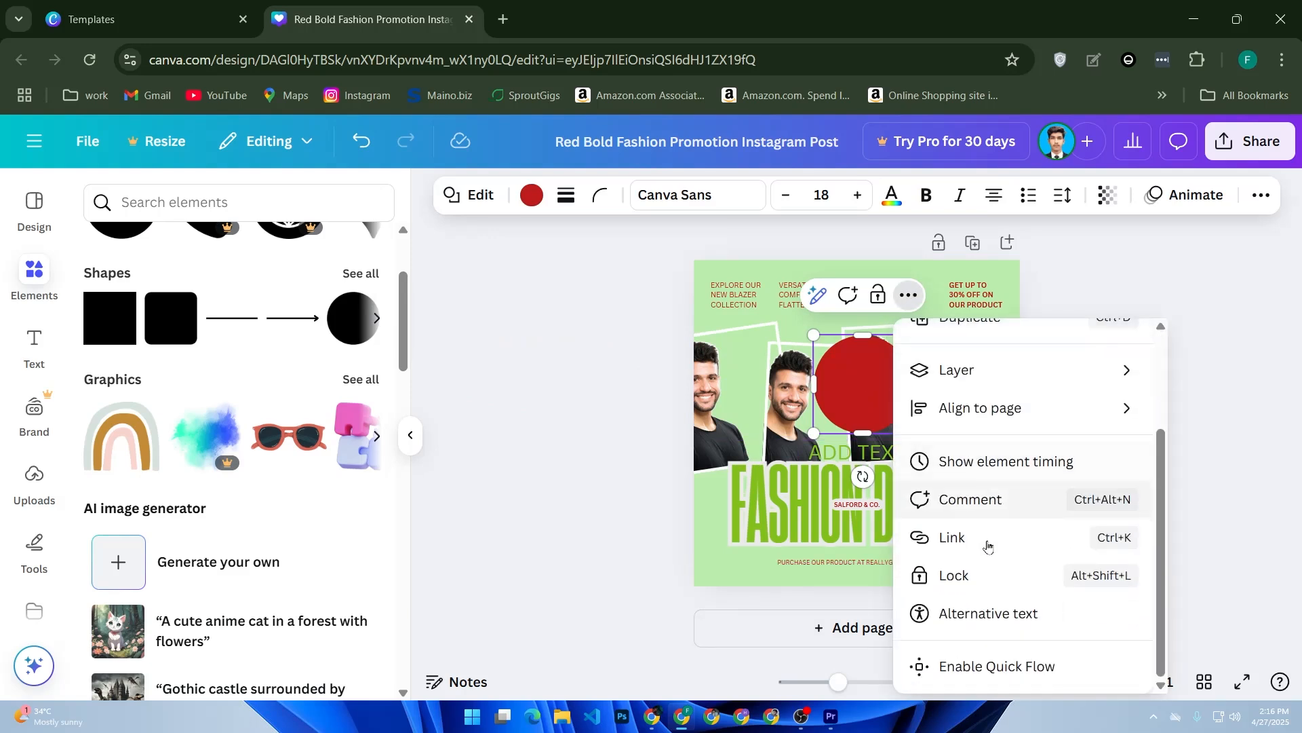
scroll(1018, 474, "up", 3)
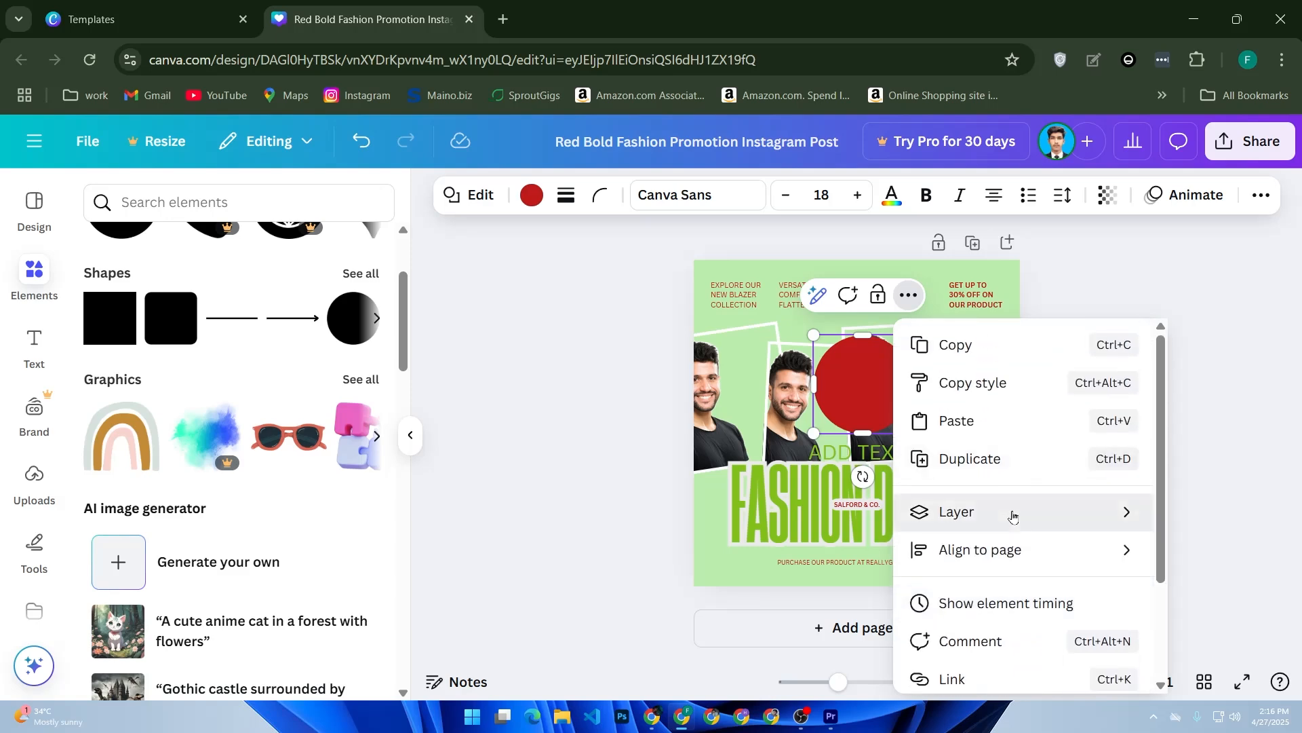
mouse_move(1012, 514)
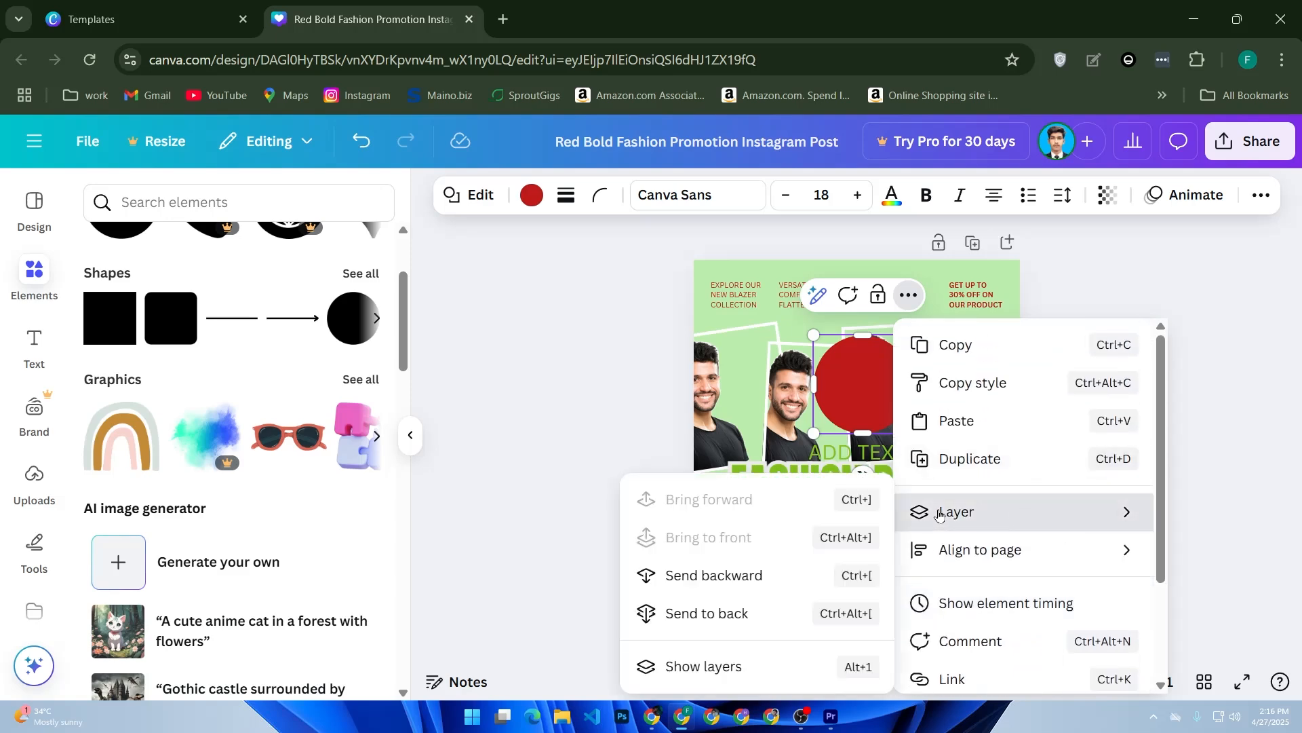
left_click(739, 586)
left_click(741, 584)
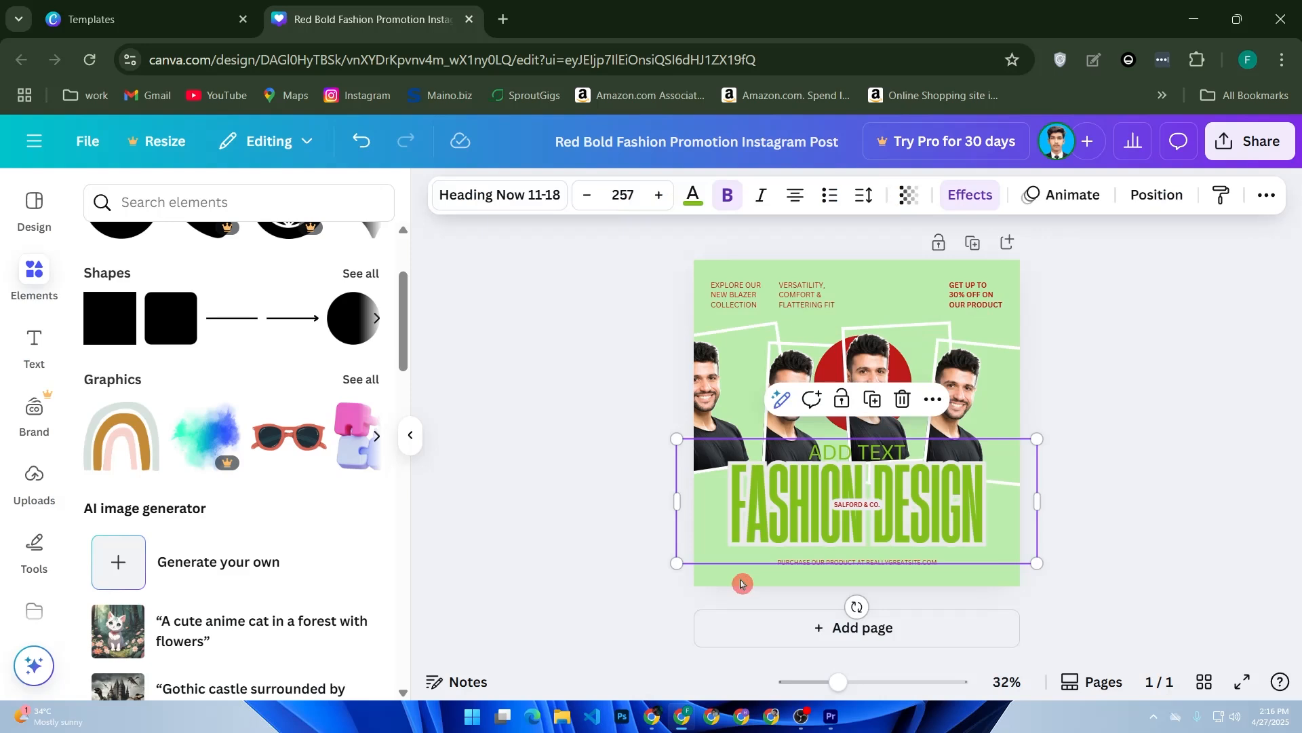
left_click(843, 366)
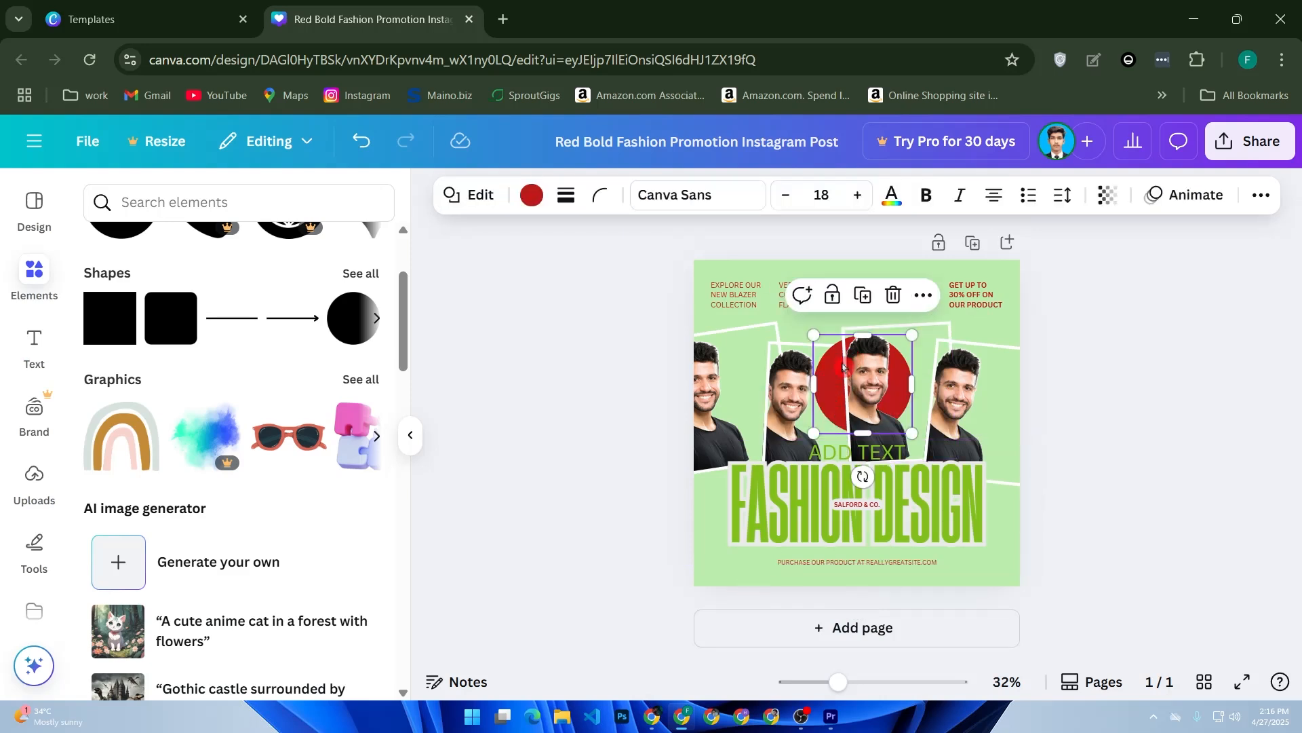
- Send the red circle one more layer backward so it sits behind the neighbouring men's photos
left_click(923, 294)
mouse_move(980, 547)
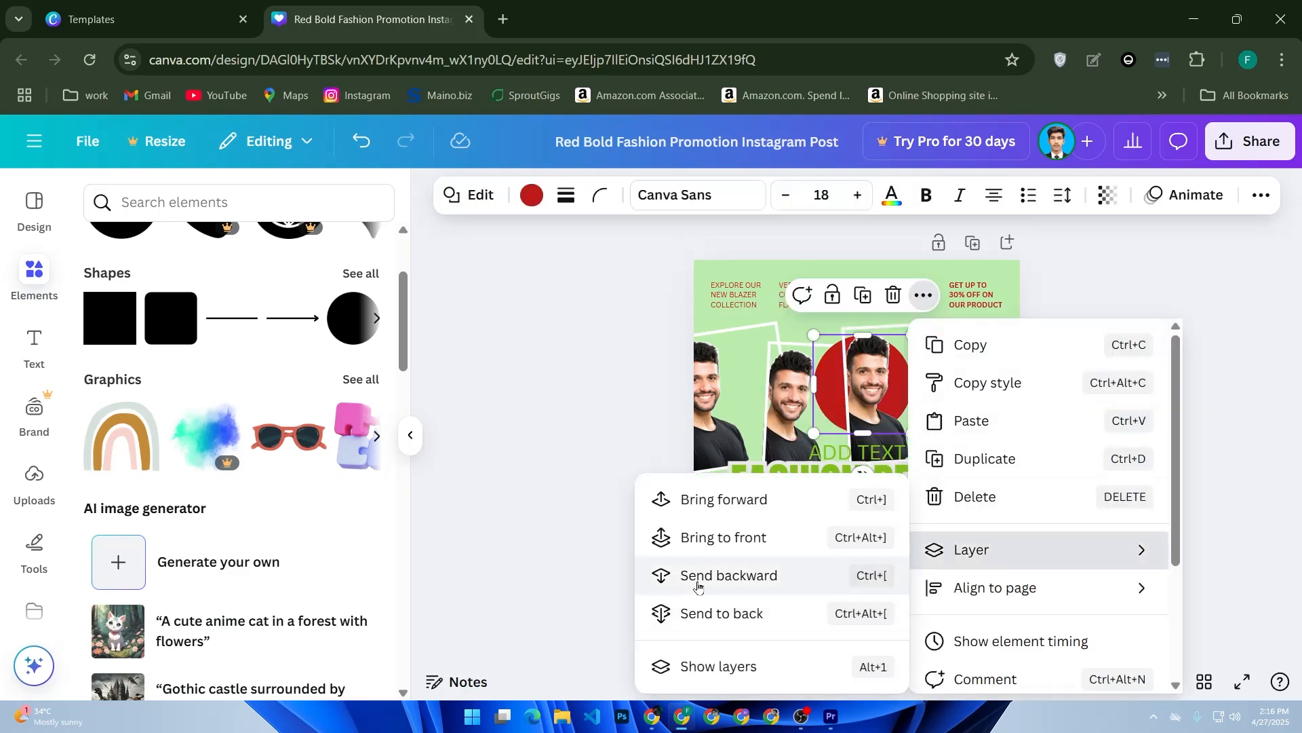
left_click(677, 577)
- Enlarge the red circle to nearly the post's width and place it over the design's lower-right corner, extending past the edges
left_click_drag(913, 433, 1056, 577)
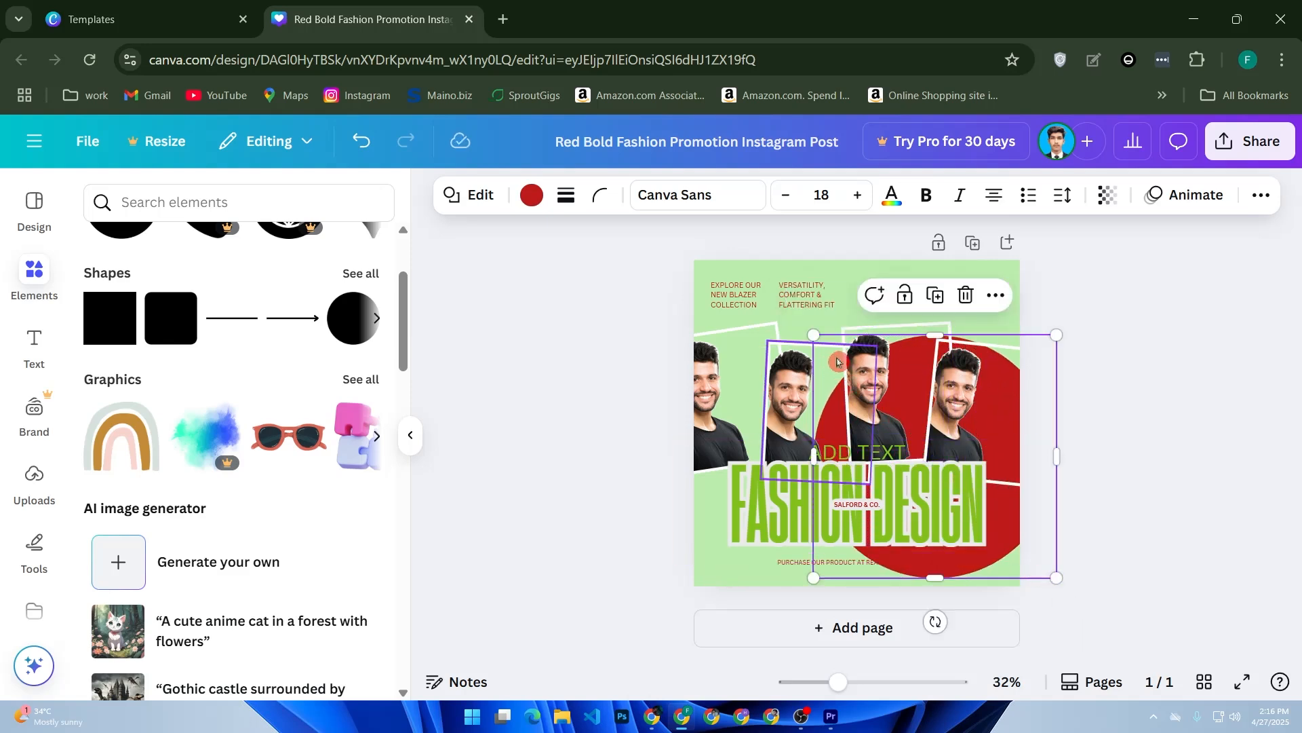
left_click_drag(813, 334, 771, 292)
left_click_drag(1050, 557, 1120, 609)
- Recolor the circle with the headline's green from the document colors and leave its transparency set at 100
left_click(531, 195)
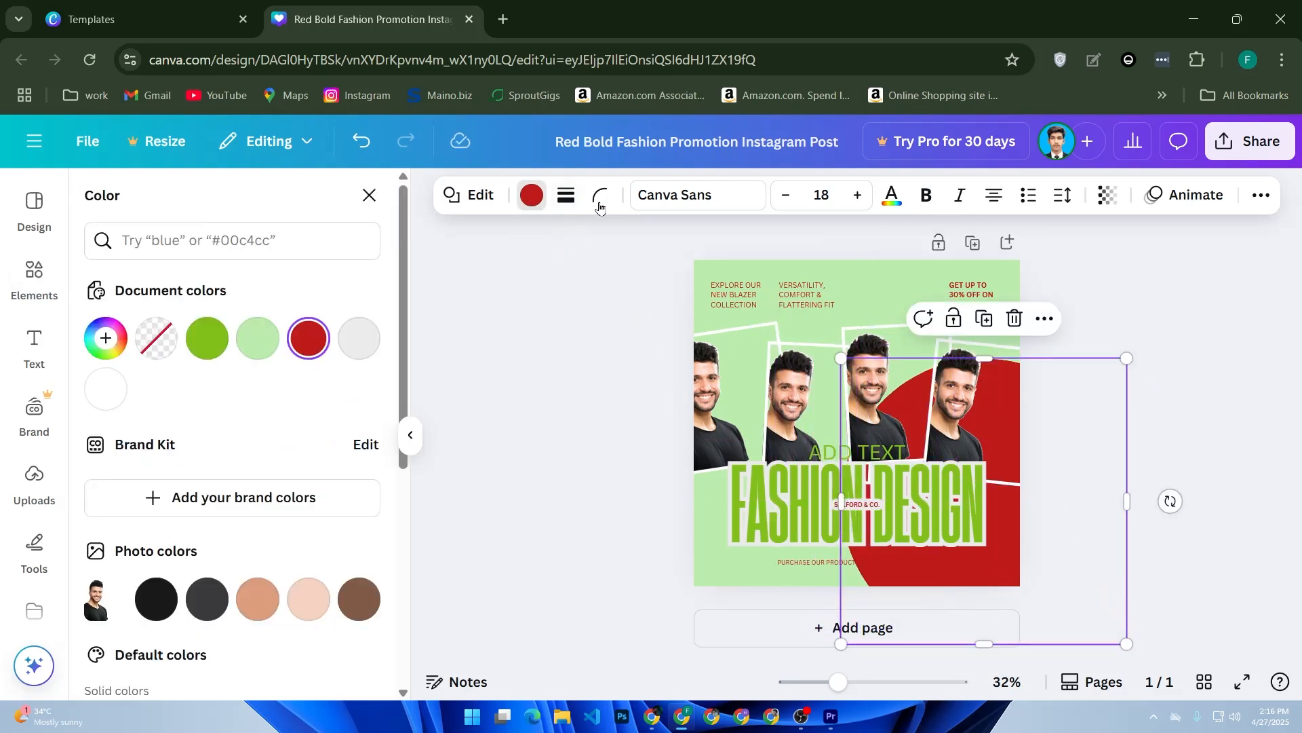
left_click(257, 338)
left_click(215, 354)
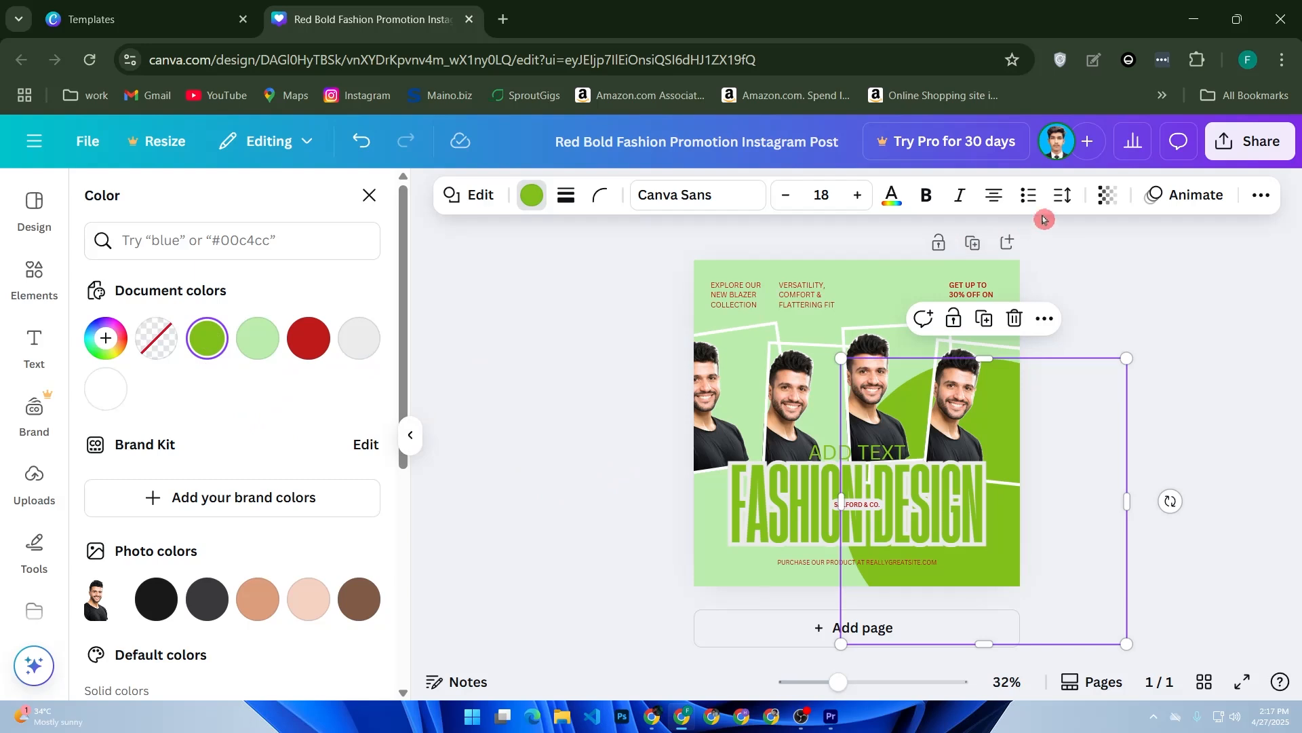
left_click(1107, 195)
mouse_move(1149, 272)
left_mouse_down()
mouse_move(1058, 273)
mouse_move(1062, 286)
mouse_move(1151, 273)
left_mouse_up()
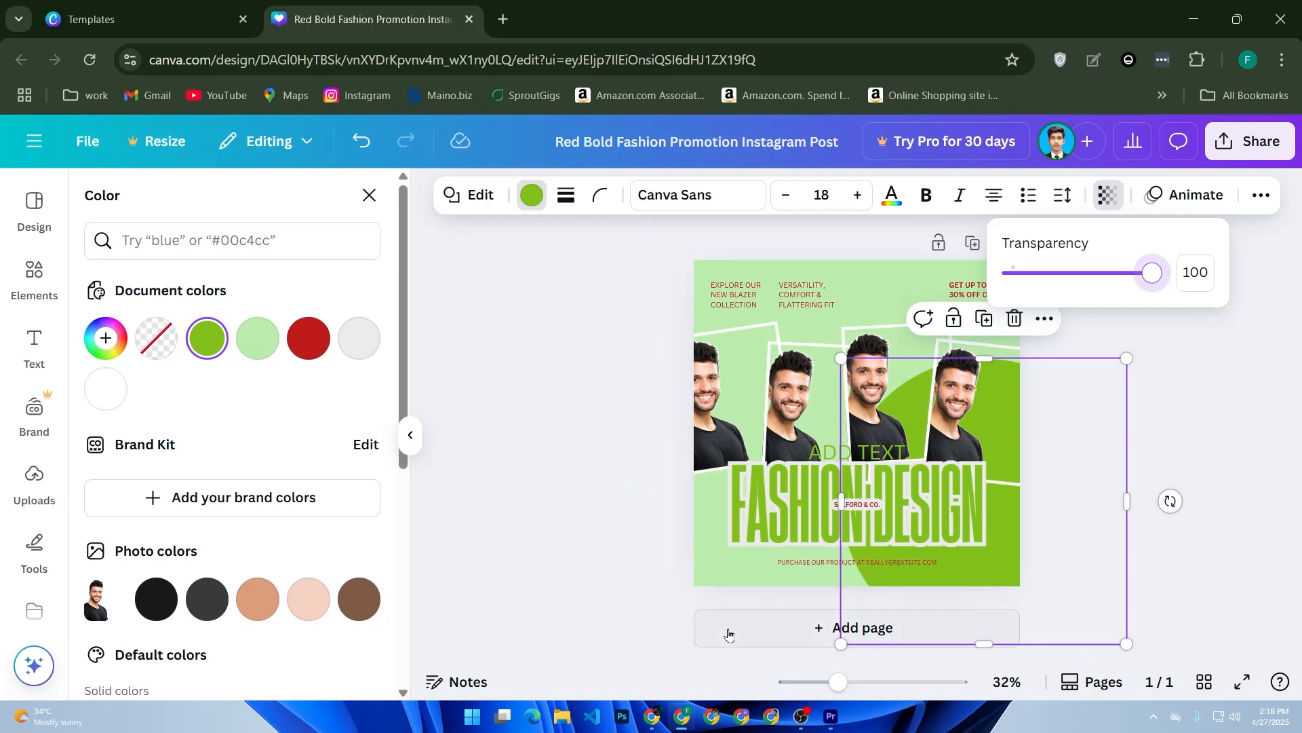
left_click(633, 593)
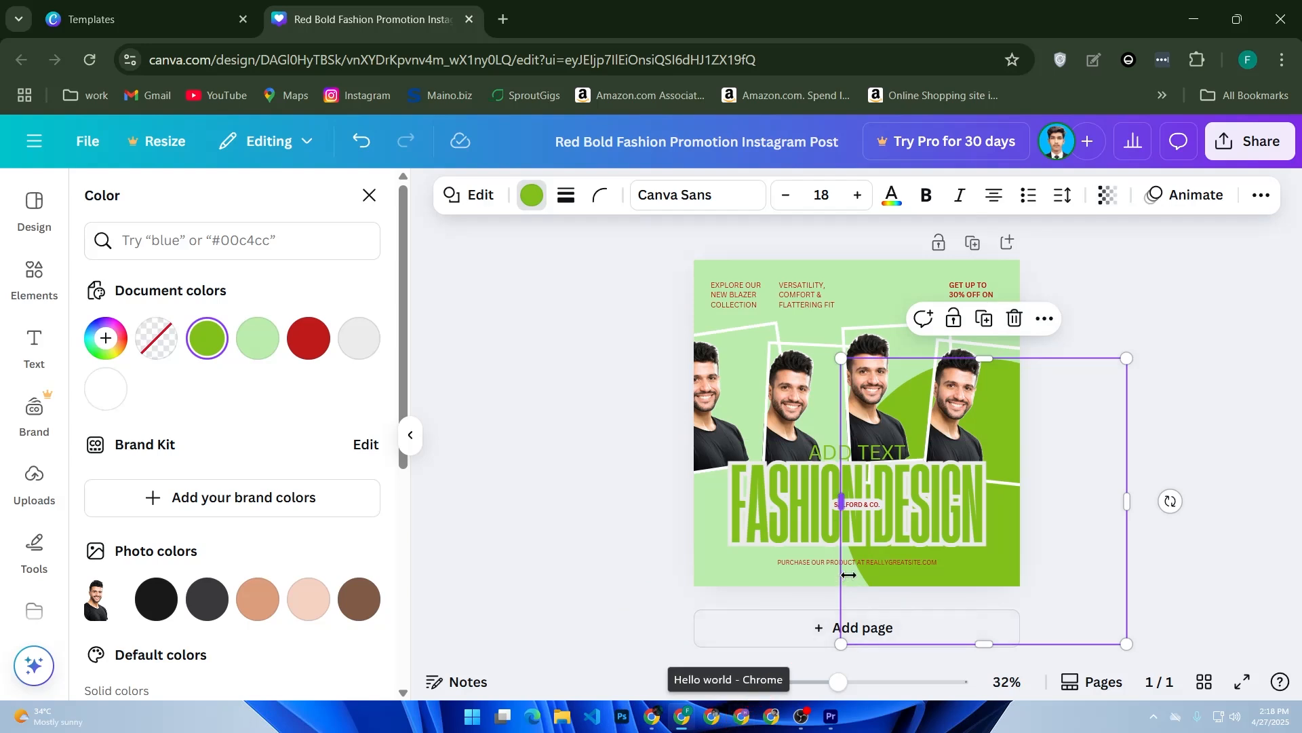
- Open the post's download settings and choose JPG as the file type
left_click(1244, 153)
left_click(958, 534)
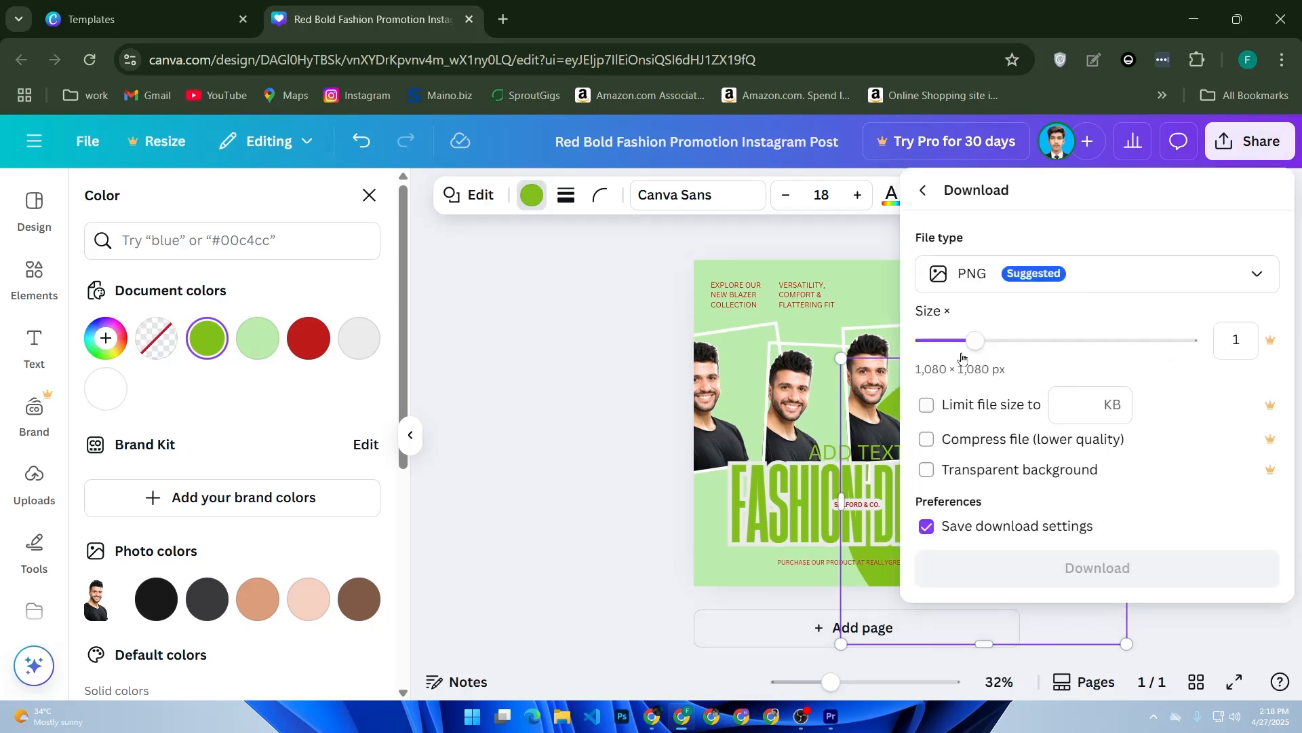
left_click(1113, 285)
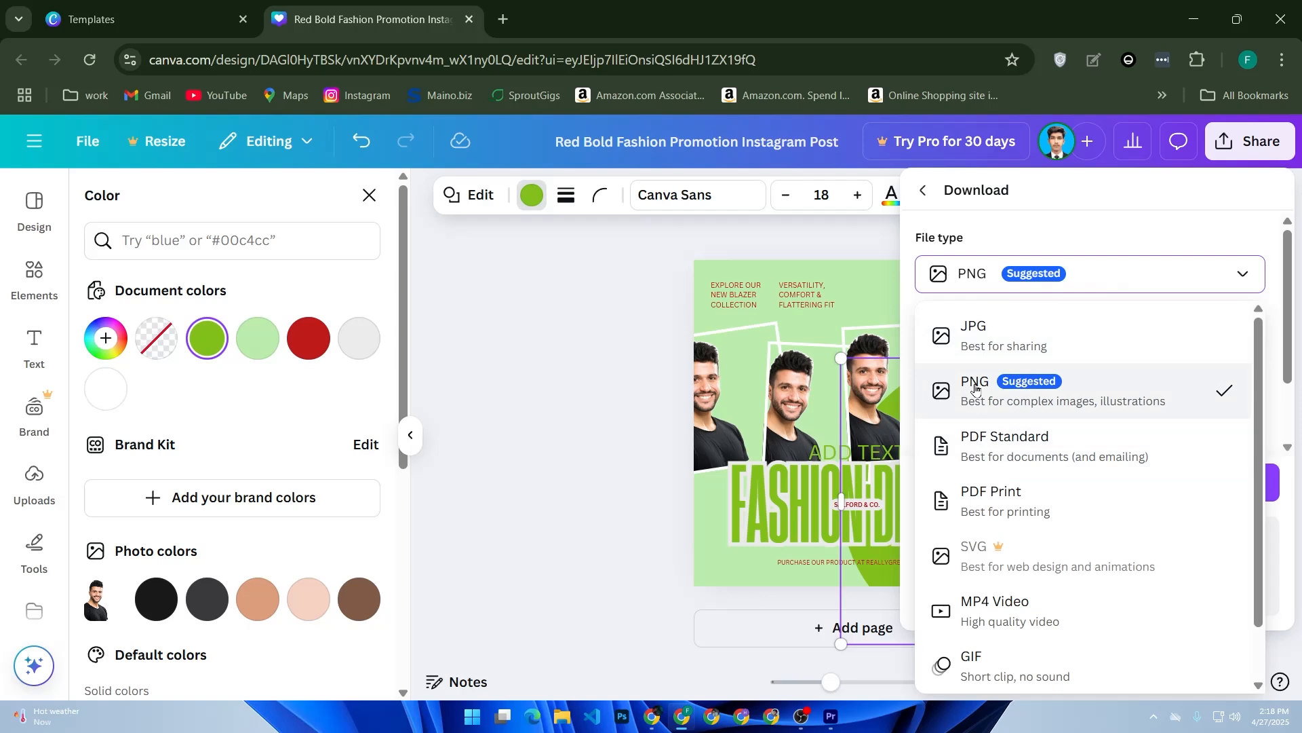
left_click(1038, 346)
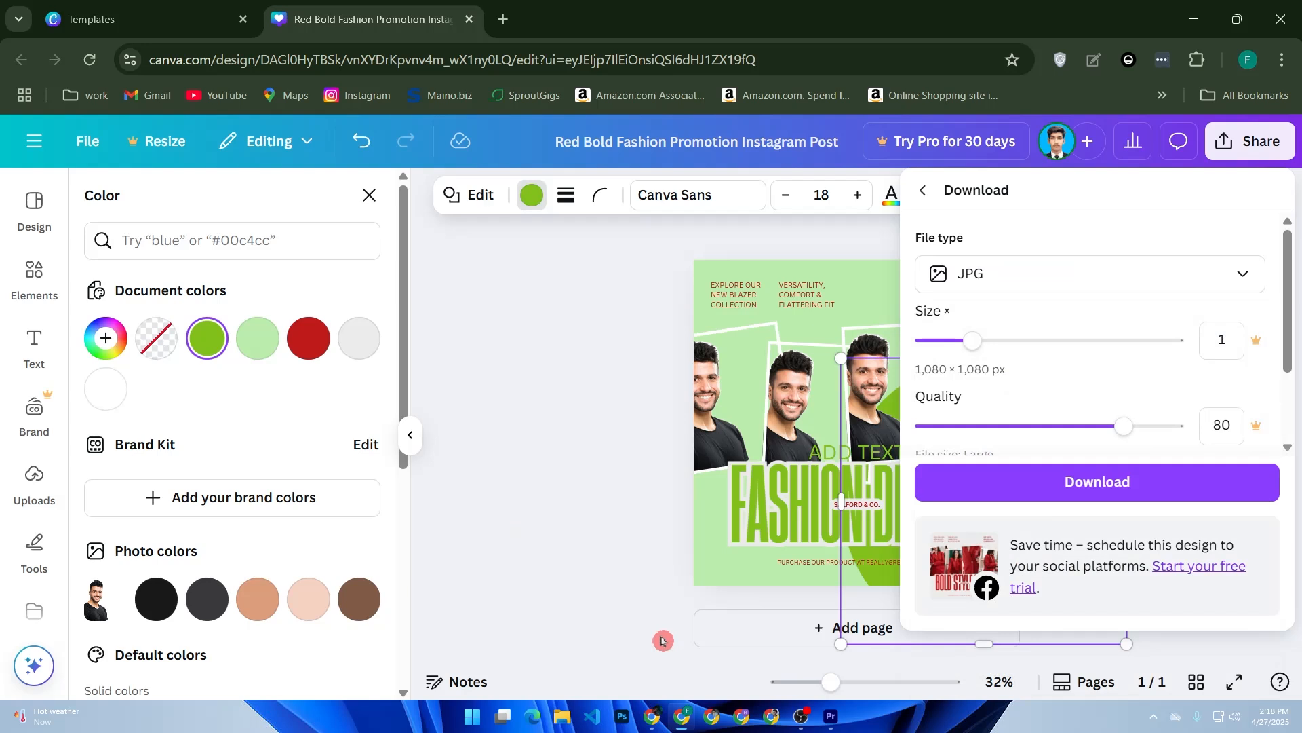